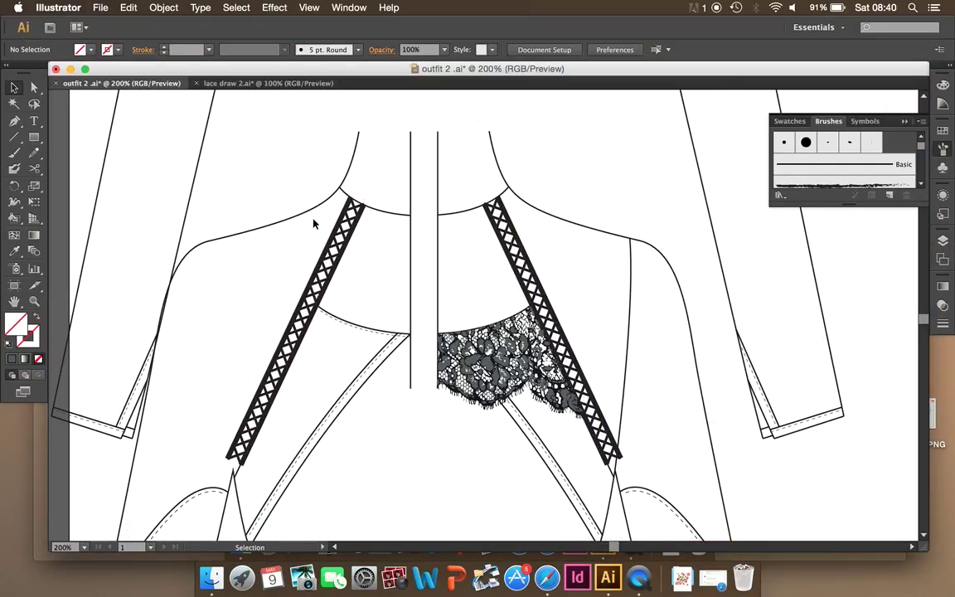
Lock the neckline, strap and lace artwork in place with Object > Lock > Selection.
scroll(313, 220, down, 2)
scroll(314, 220, left, 1)
scroll(313, 222, down, 2)
scroll(313, 223, left, 1)
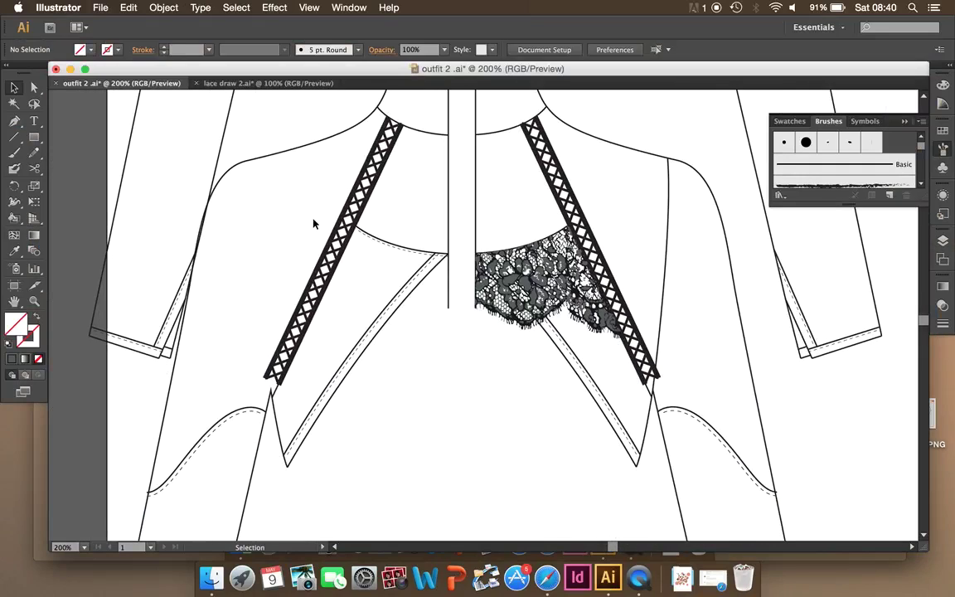
scroll(314, 220, up, 2)
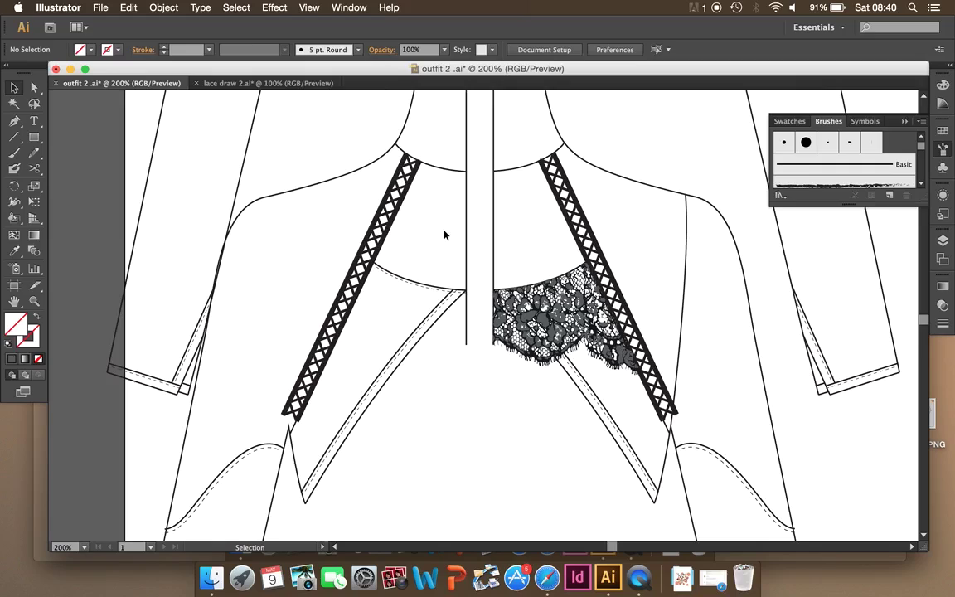
scroll(444, 235, up, 4)
scroll(445, 234, right, 4)
drag(282, 123, 564, 358)
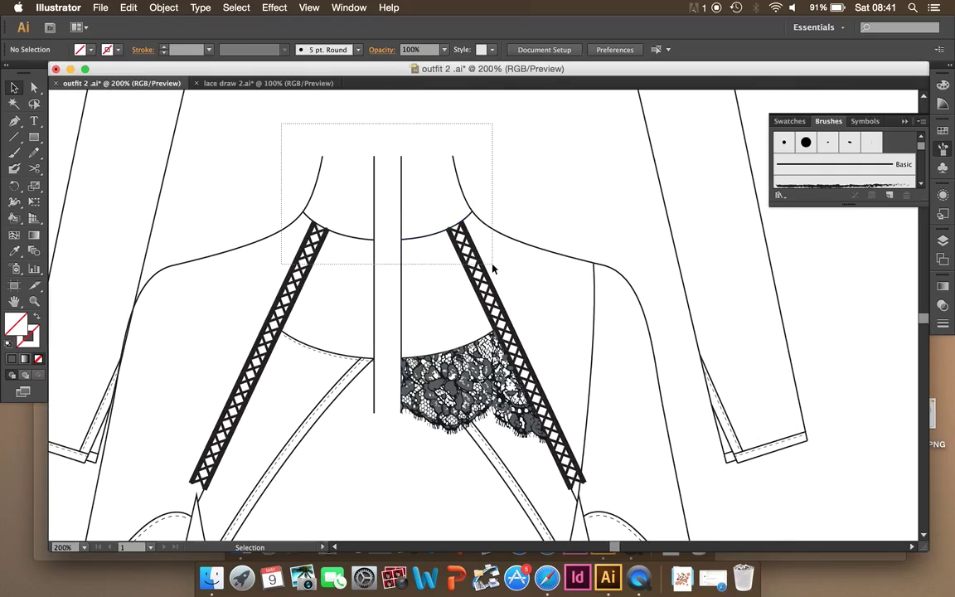
click(164, 8)
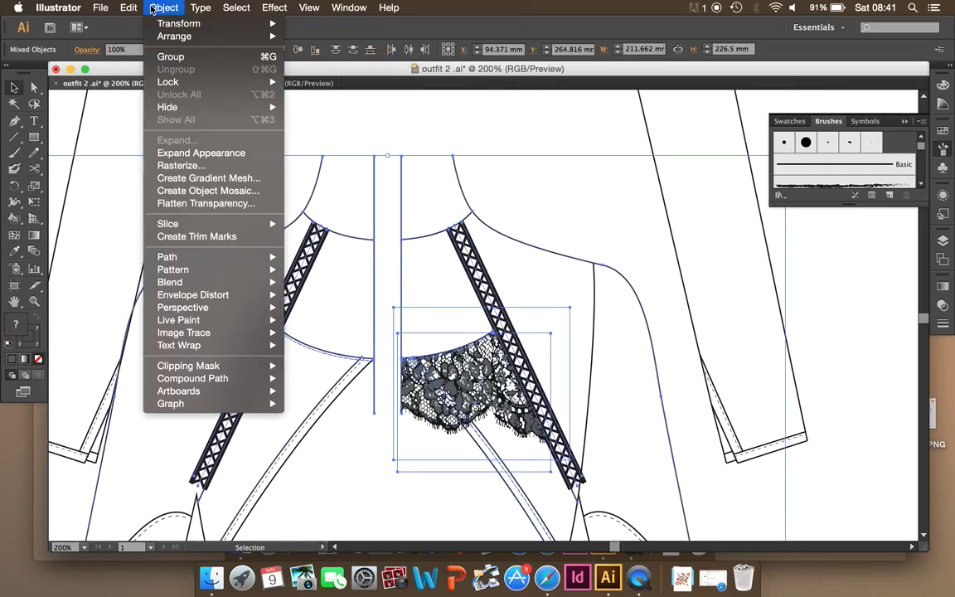
mouse_move(168, 81)
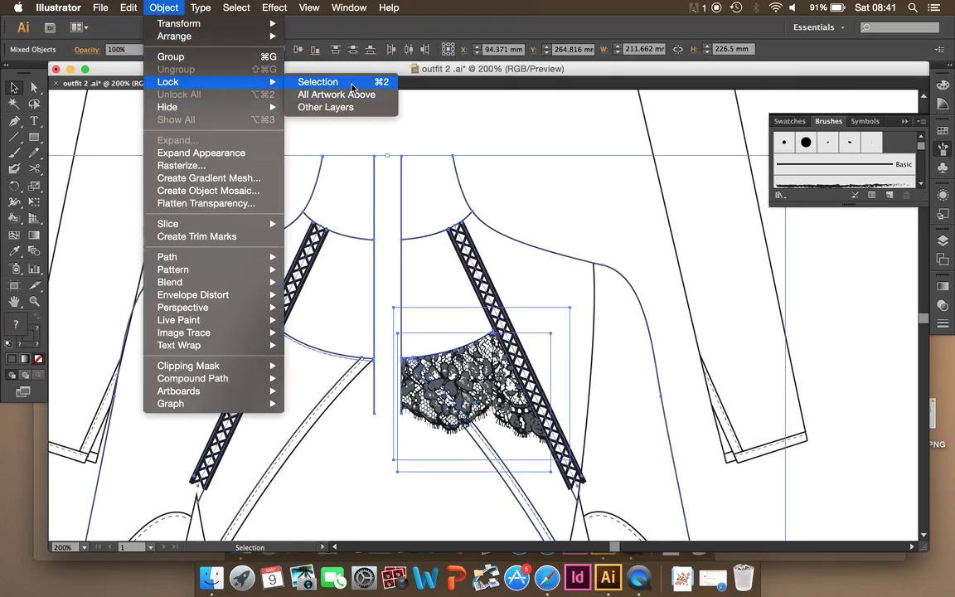
click(351, 82)
key(super+equal)
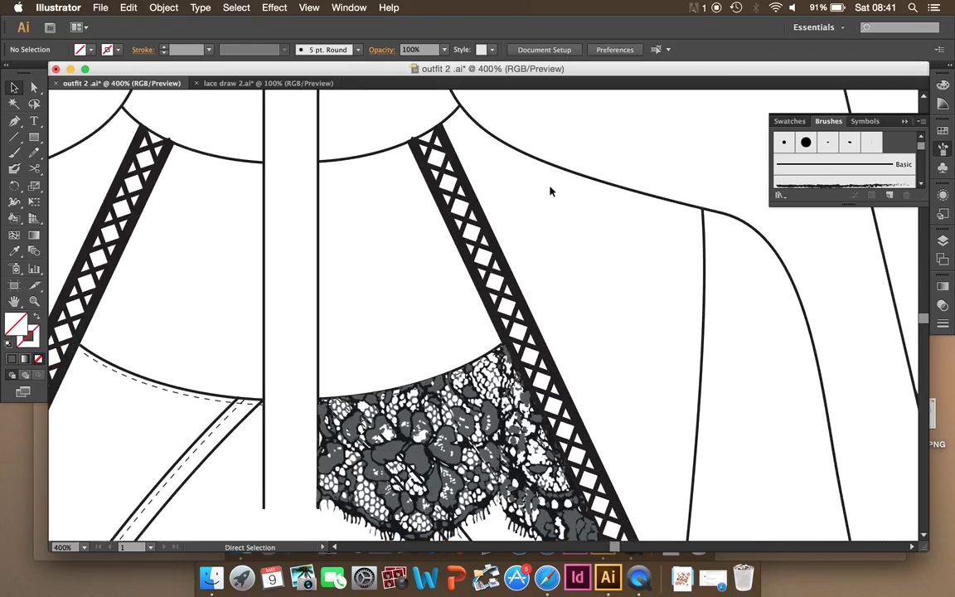
scroll(549, 192, up, 4)
Start the right neck panel outline down the centre line and curve it along the neckline.
key(p)
key(super+equal)
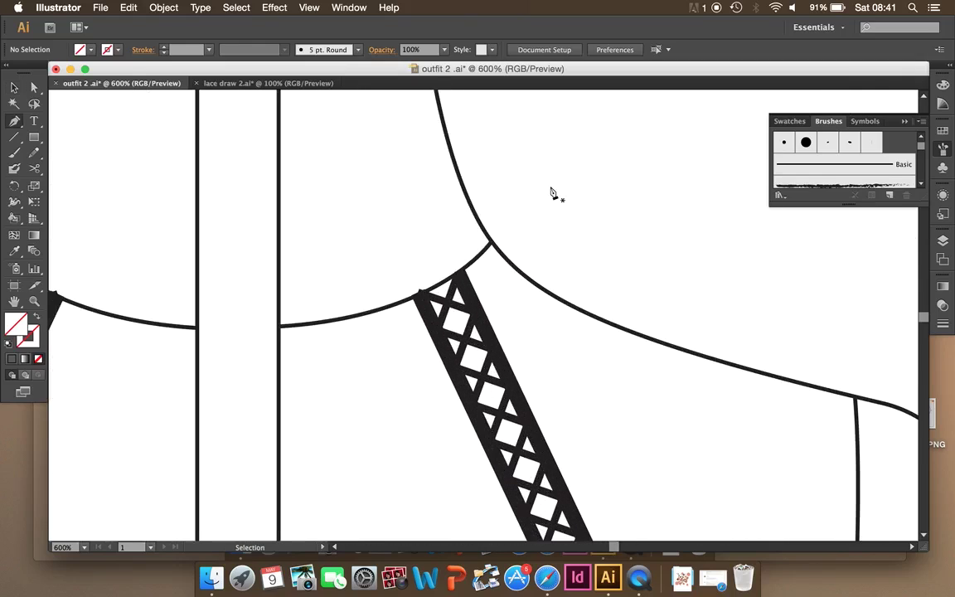
scroll(550, 192, left, 3)
scroll(550, 191, up, 2)
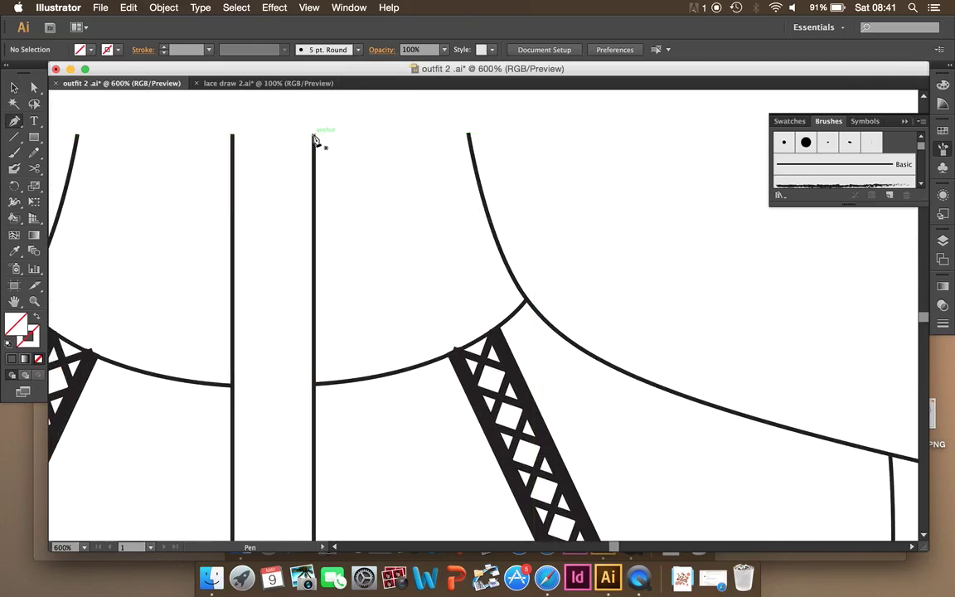
click(313, 135)
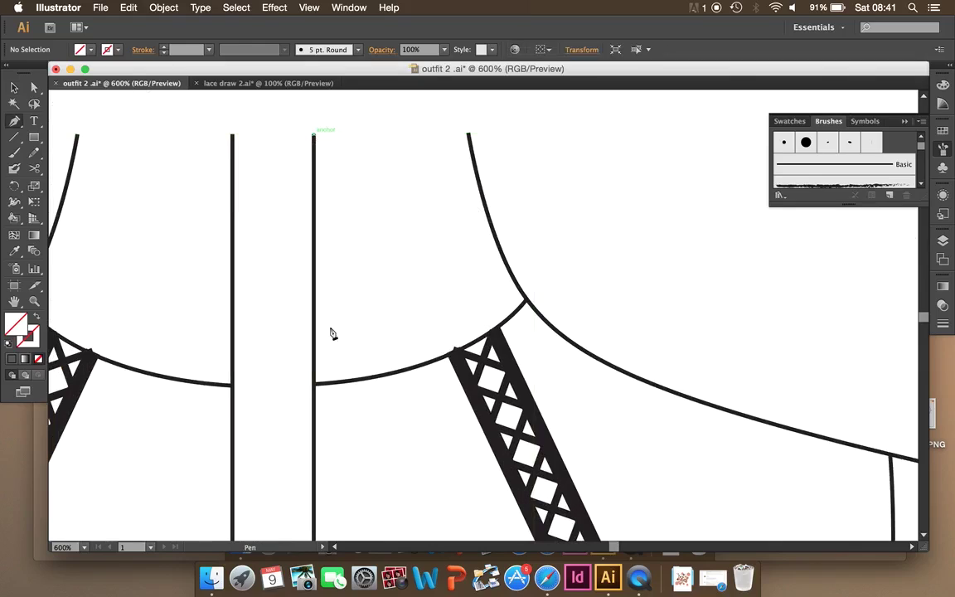
click(314, 383)
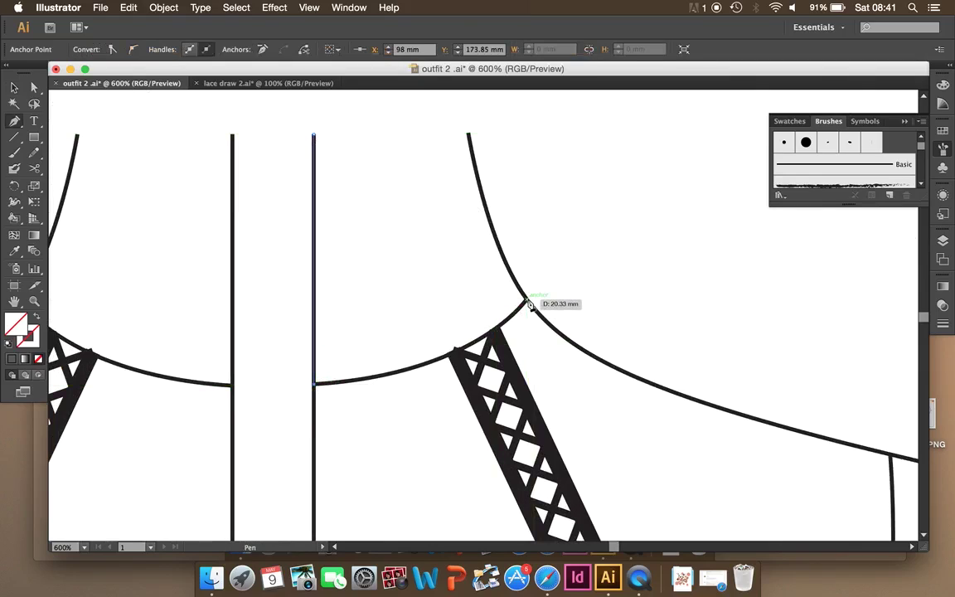
mouse_move(527, 300)
mouse_down()
mouse_move(599, 218)
mouse_move(587, 222)
mouse_up()
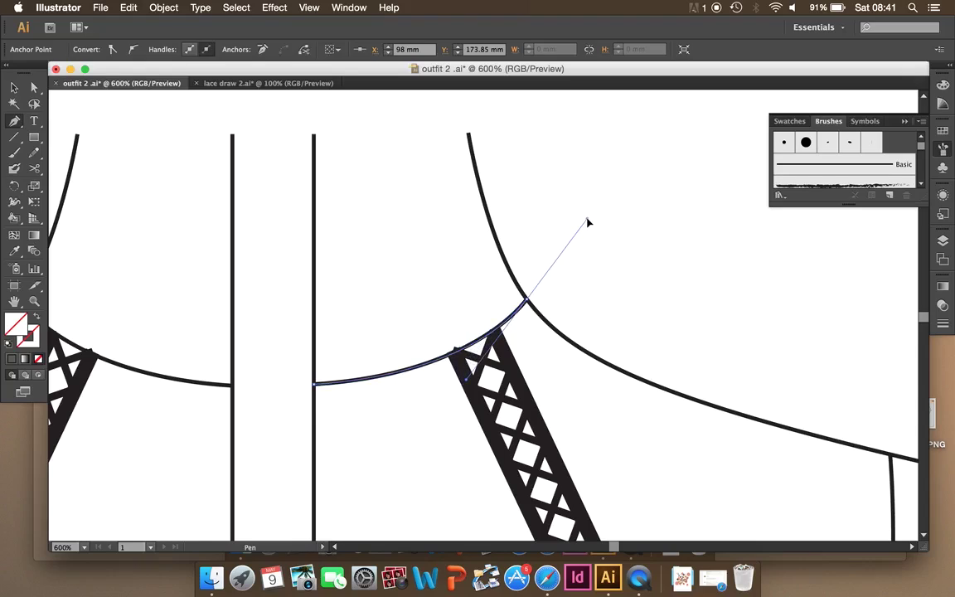
Finish the outline along the neck edge to the top-left corner and select the path.
click(527, 300)
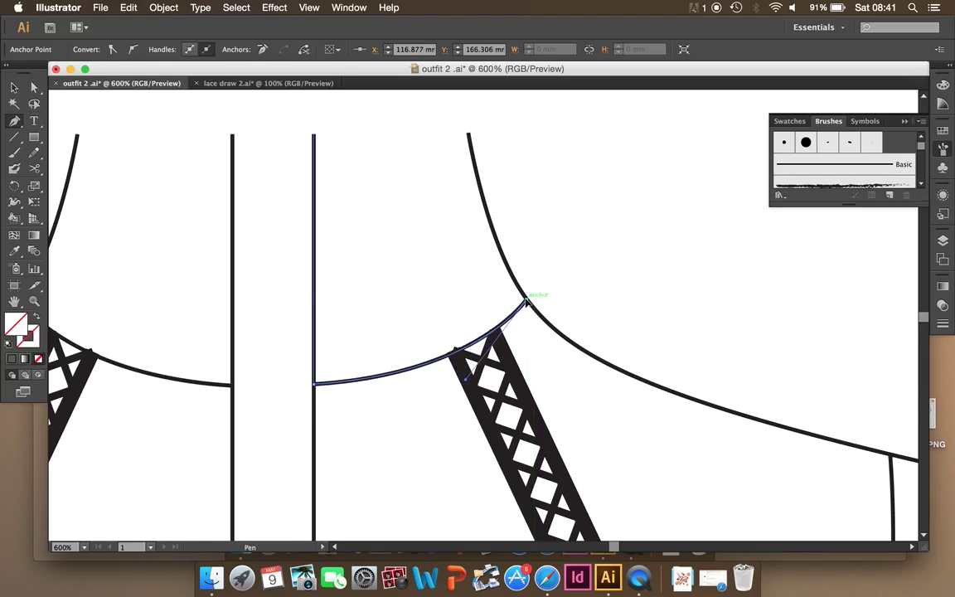
mouse_move(470, 134)
mouse_down()
mouse_move(465, 182)
mouse_move(444, 124)
mouse_up()
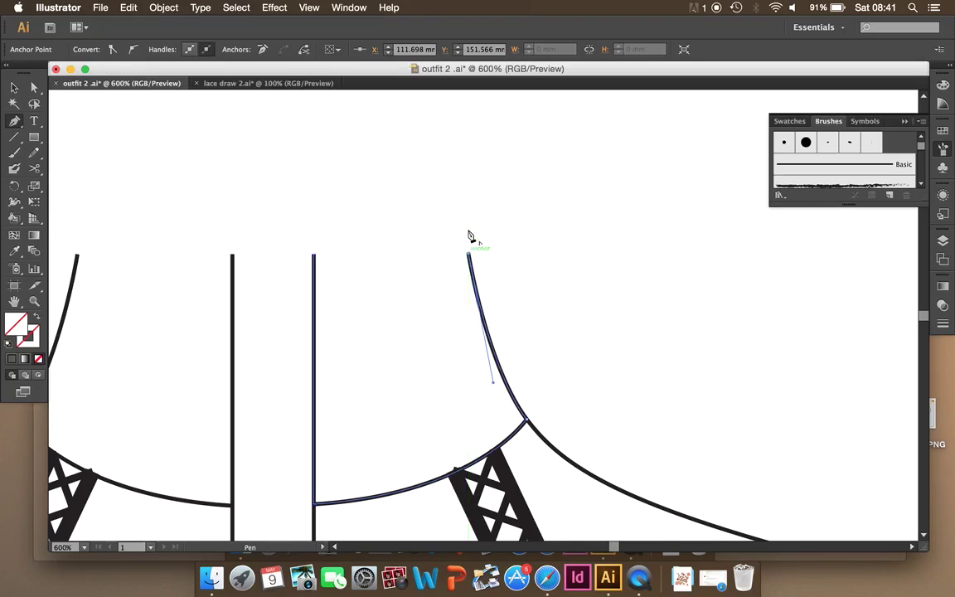
drag(469, 259, 468, 213)
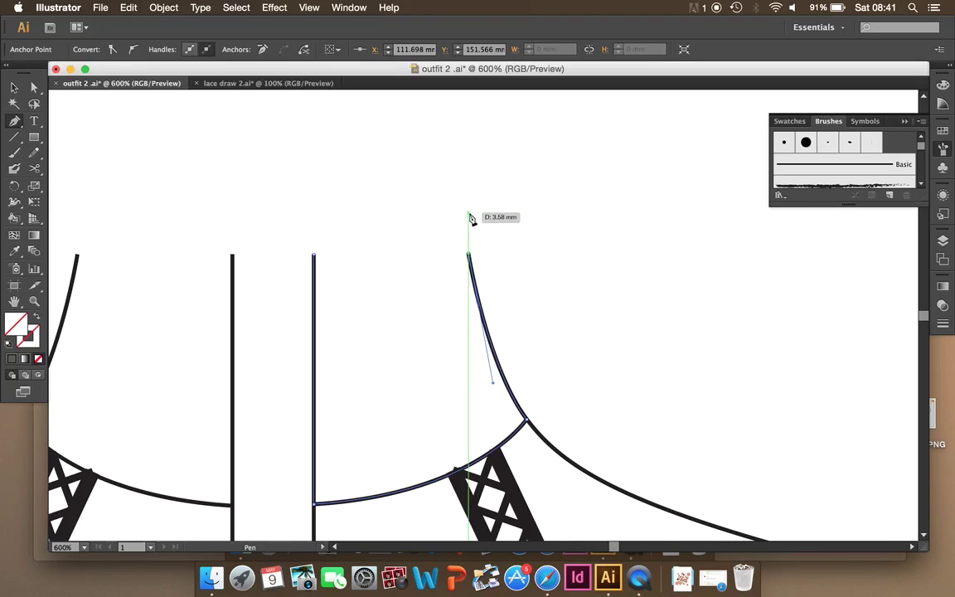
click(313, 212)
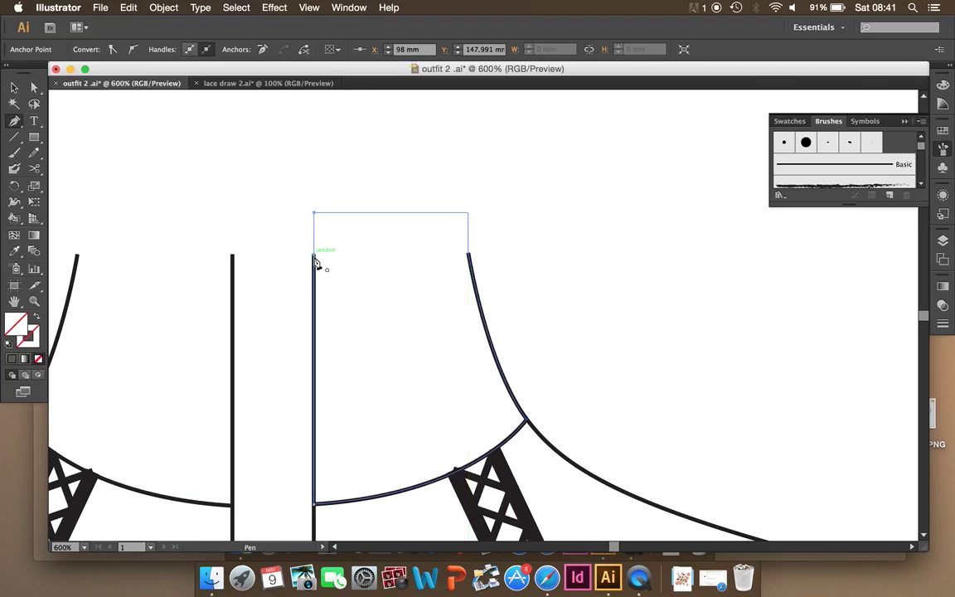
key(v)
drag(325, 167, 386, 261)
Copy the neck panel outline and paste it into lace draw 2.ai.
click(128, 7)
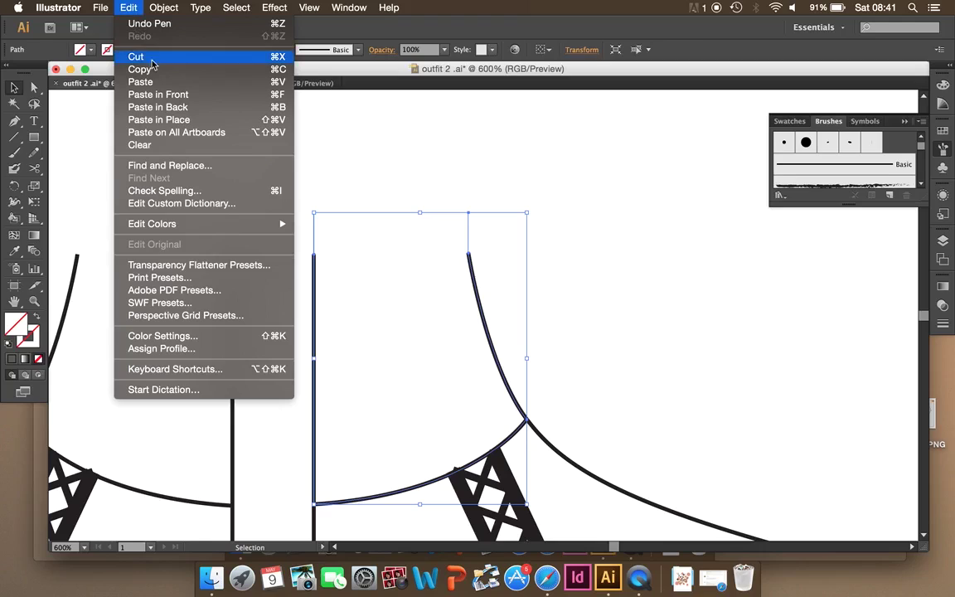
click(154, 69)
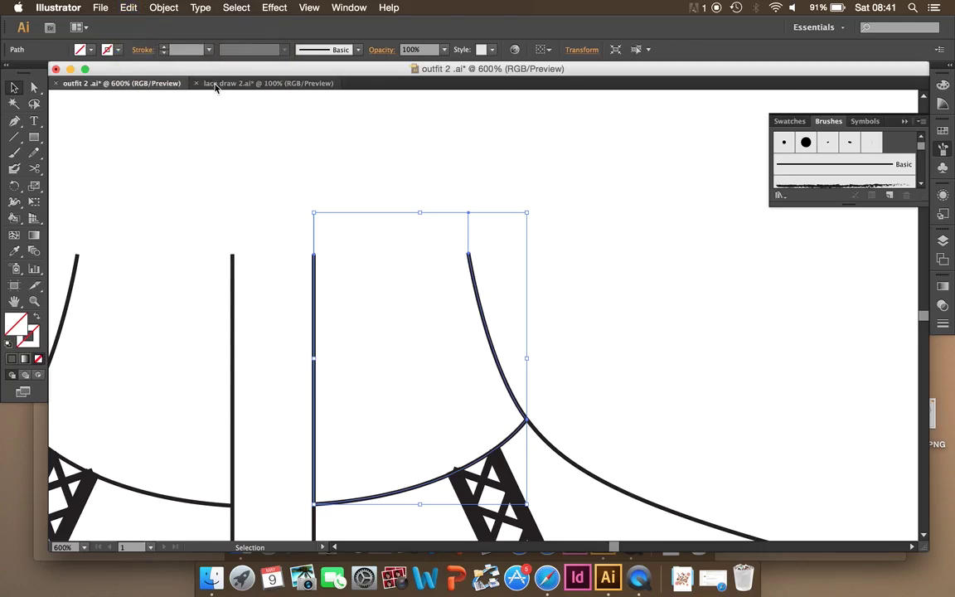
click(199, 85)
key(super+plus)
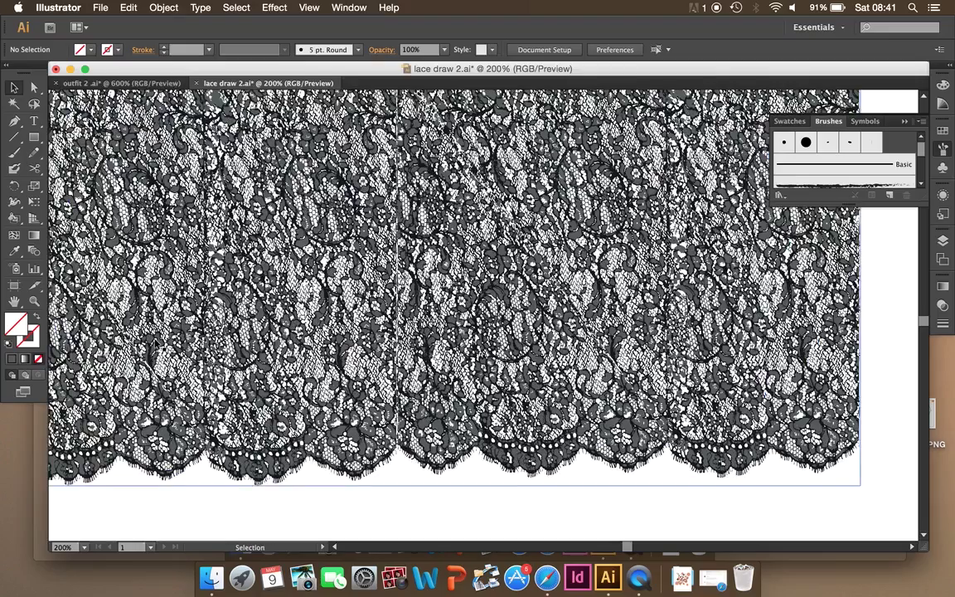
click(129, 8)
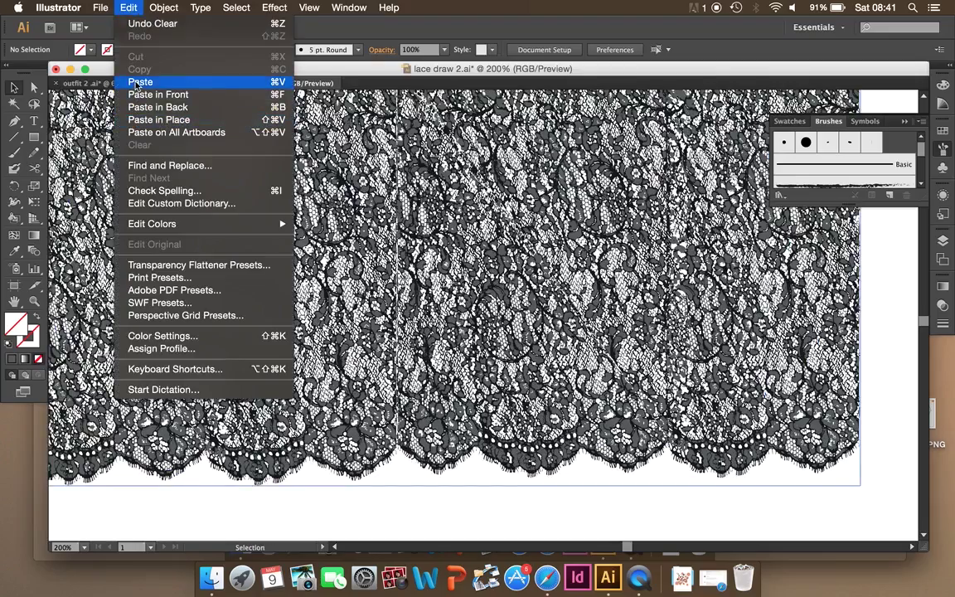
click(141, 81)
Move the pasted outline onto the artboard just below the lace image.
scroll(324, 400, down, 5)
scroll(323, 400, down, 2)
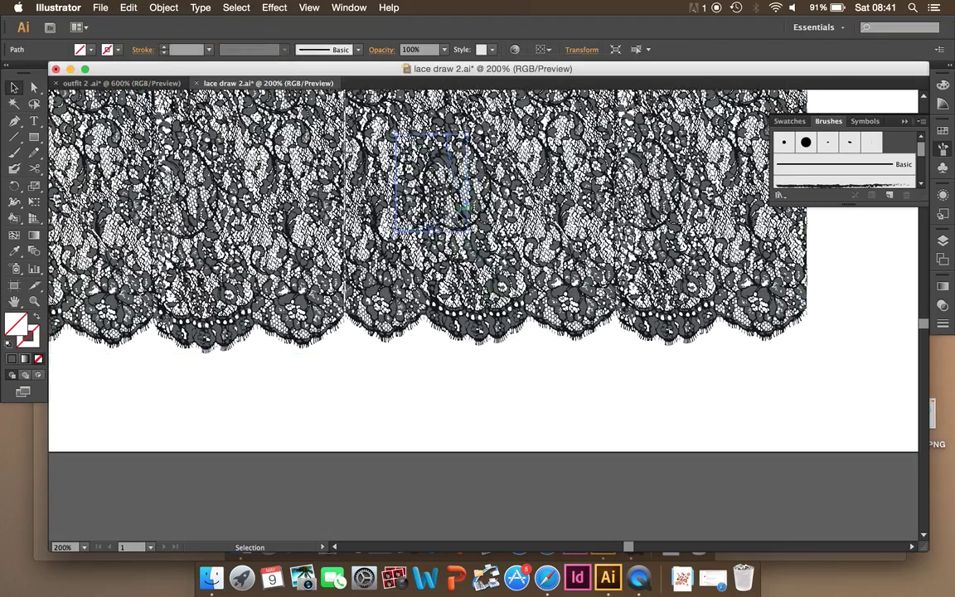
drag(455, 207, 538, 458)
click(481, 306)
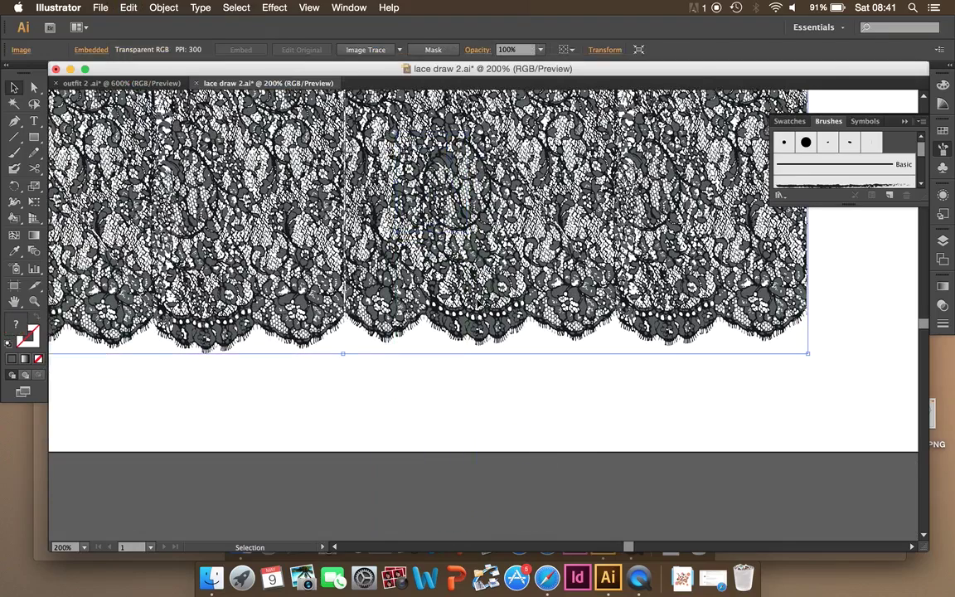
drag(449, 424, 557, 486)
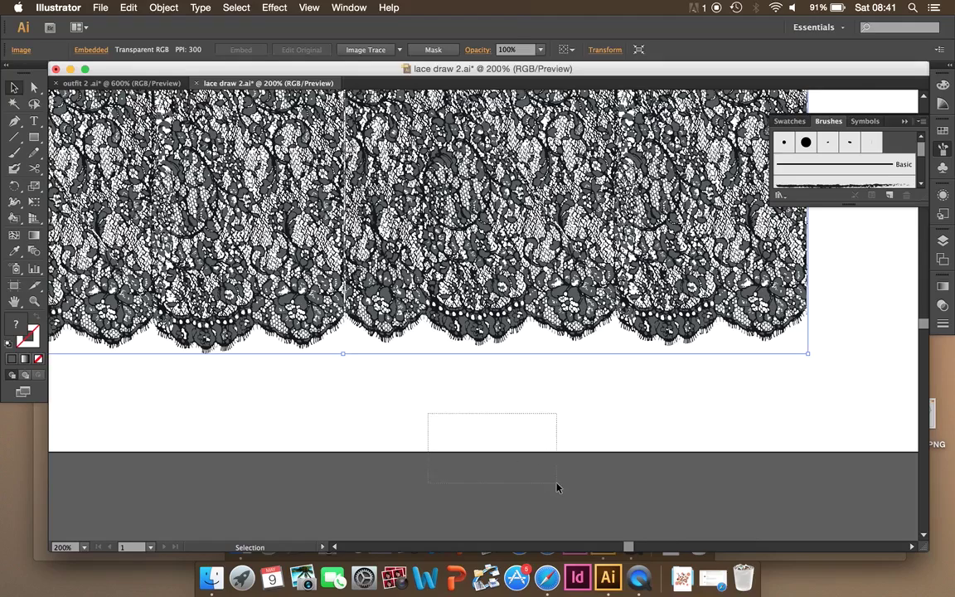
click(614, 395)
click(332, 207)
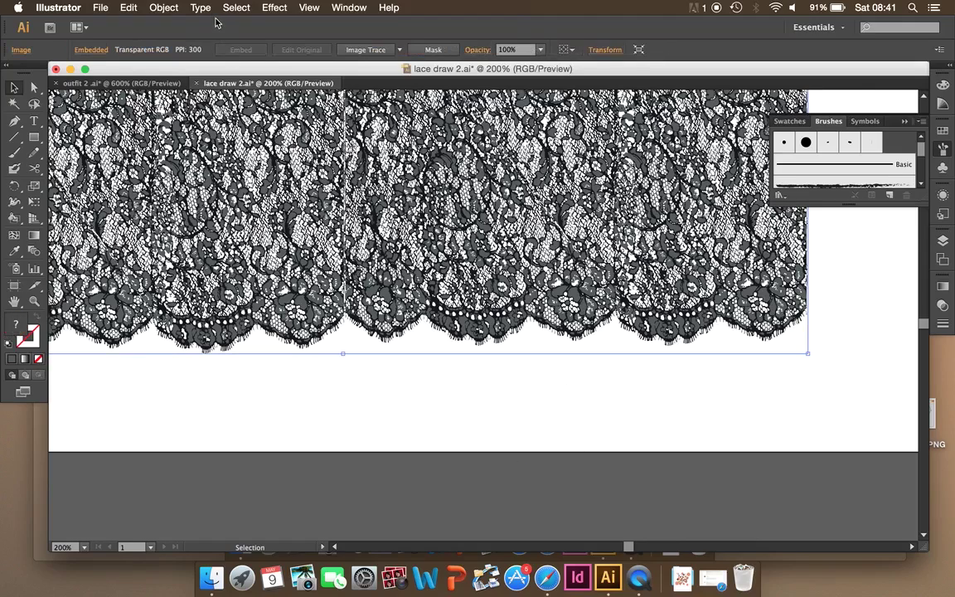
click(163, 8)
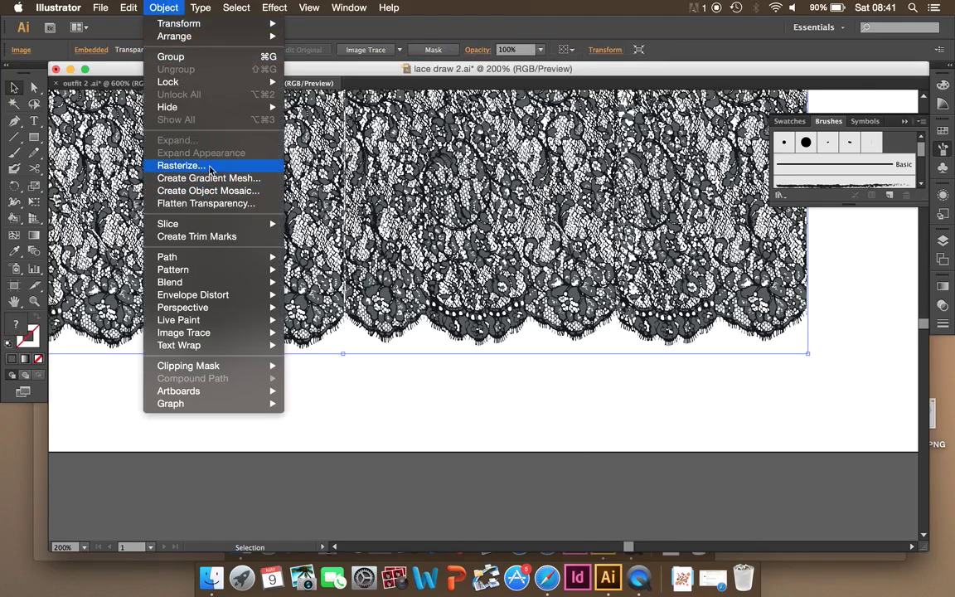
click(313, 400)
Rotate the panel outline 180° and position it over a scallop on the lace's lower edge.
drag(586, 409, 443, 364)
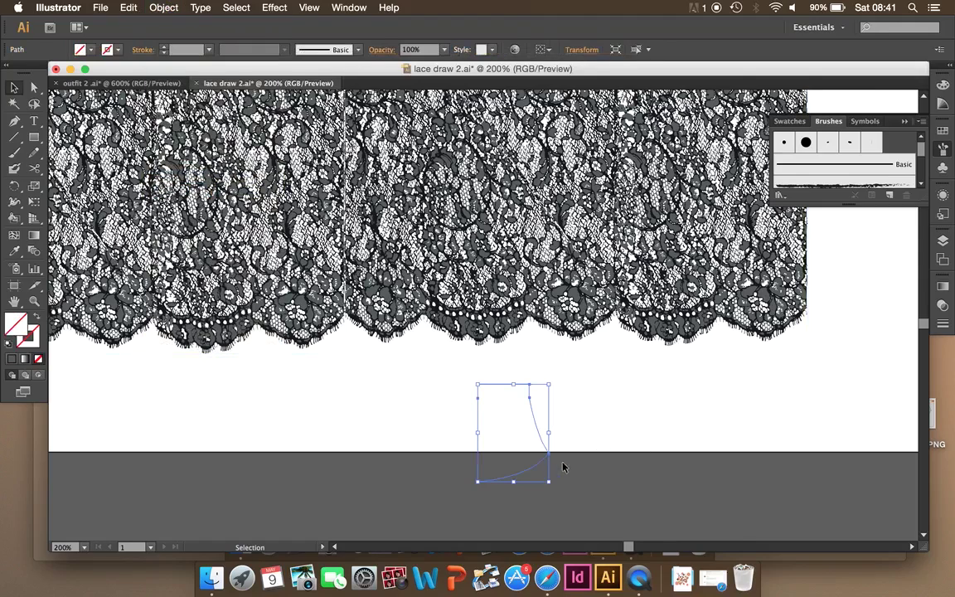
drag(551, 485, 476, 377)
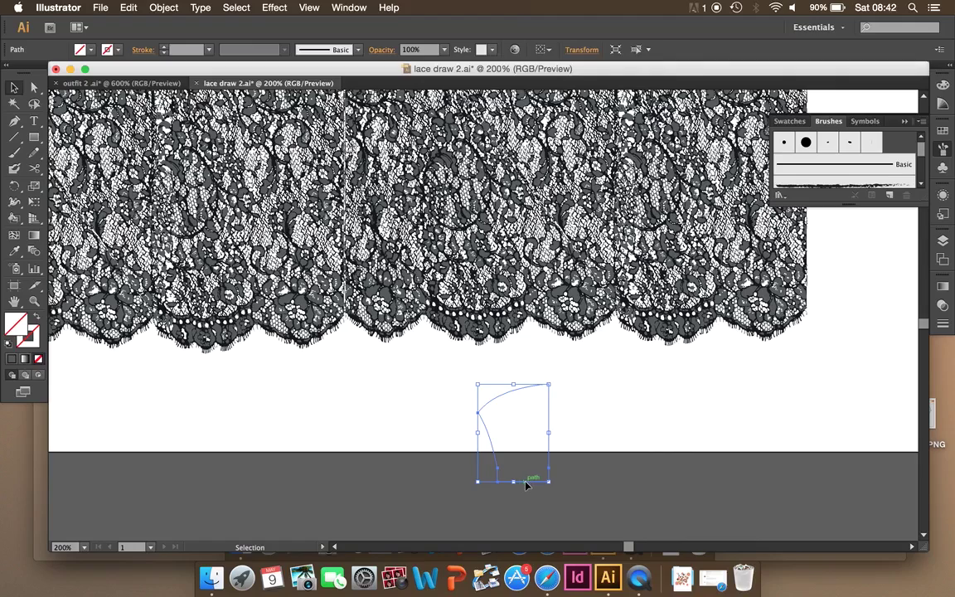
drag(526, 485, 554, 347)
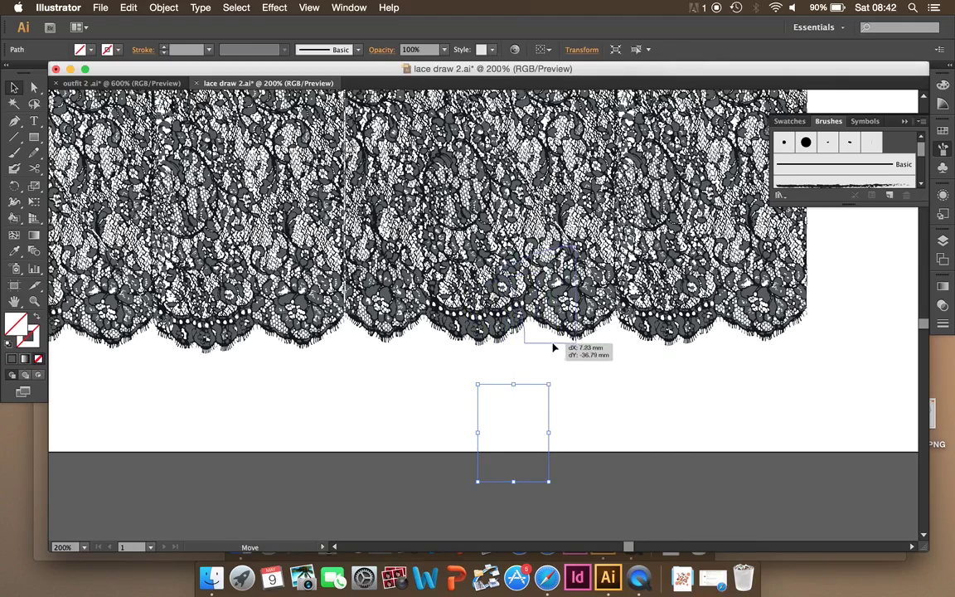
drag(553, 347, 554, 350)
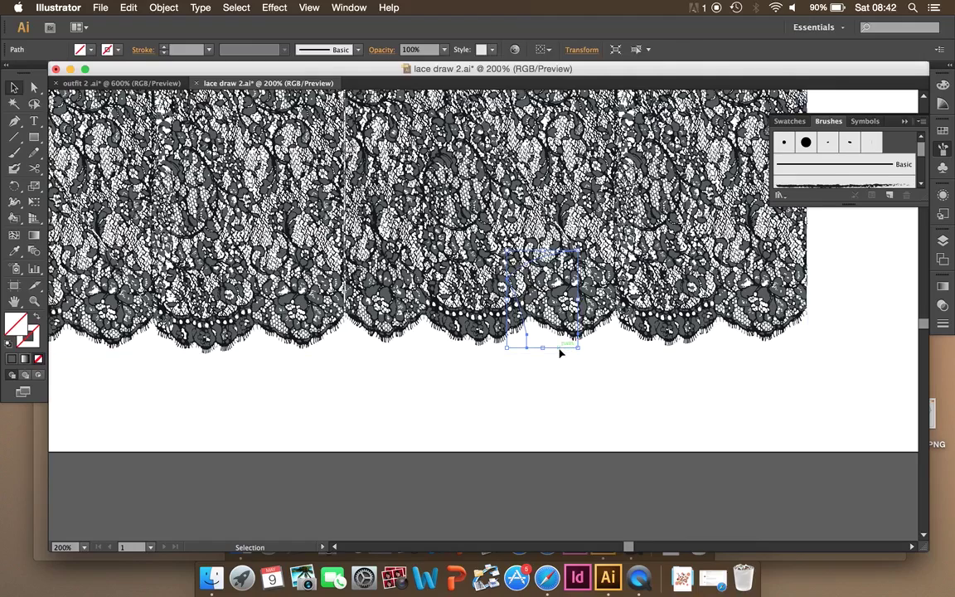
drag(560, 353, 688, 357)
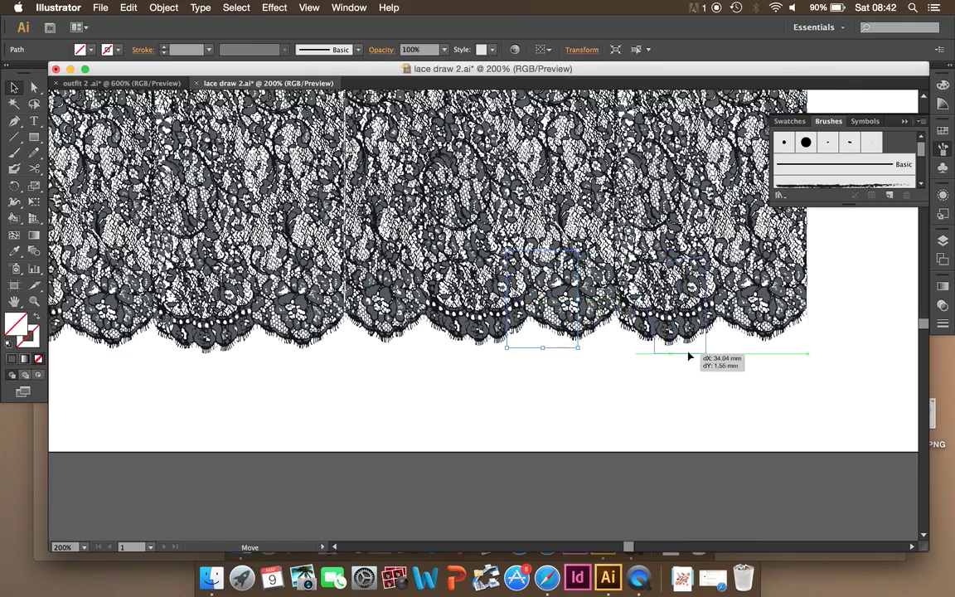
drag(688, 357, 624, 350)
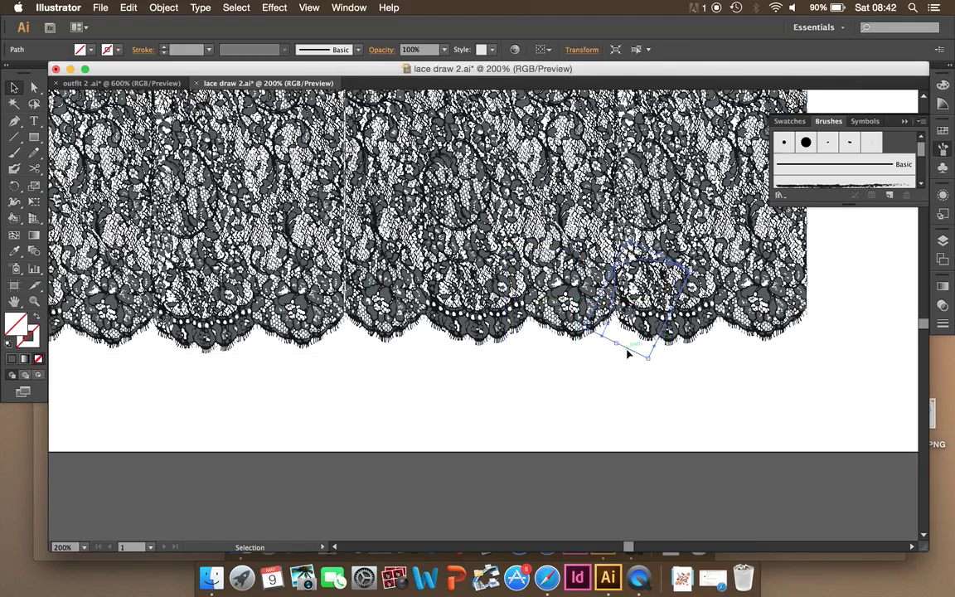
drag(628, 354, 639, 346)
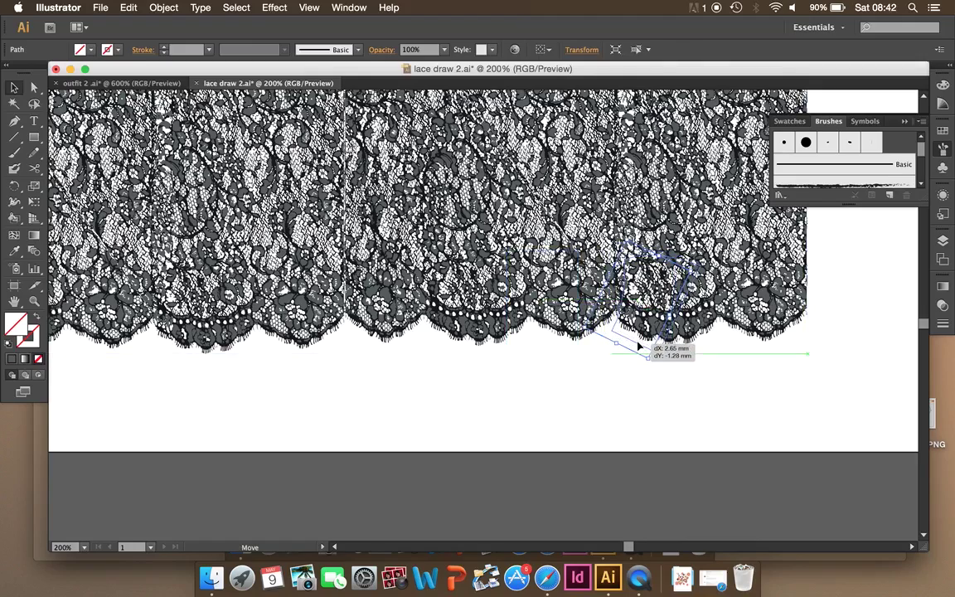
drag(639, 347, 639, 352)
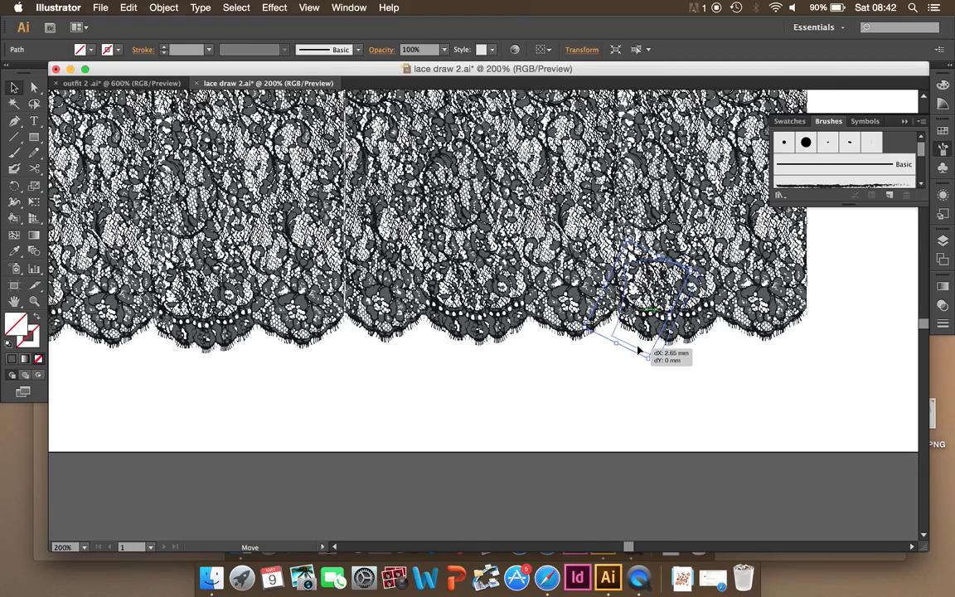
Clip the lace to the outline as a 23.611 × 26.212 mm clip group and return to outfit 2.
shift+click(639, 356)
right_click(738, 240)
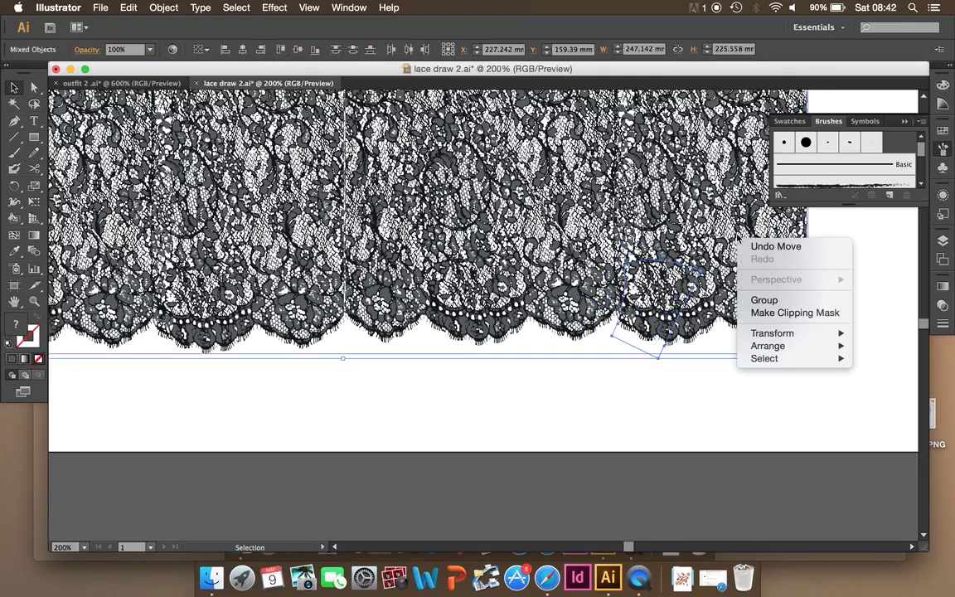
click(746, 312)
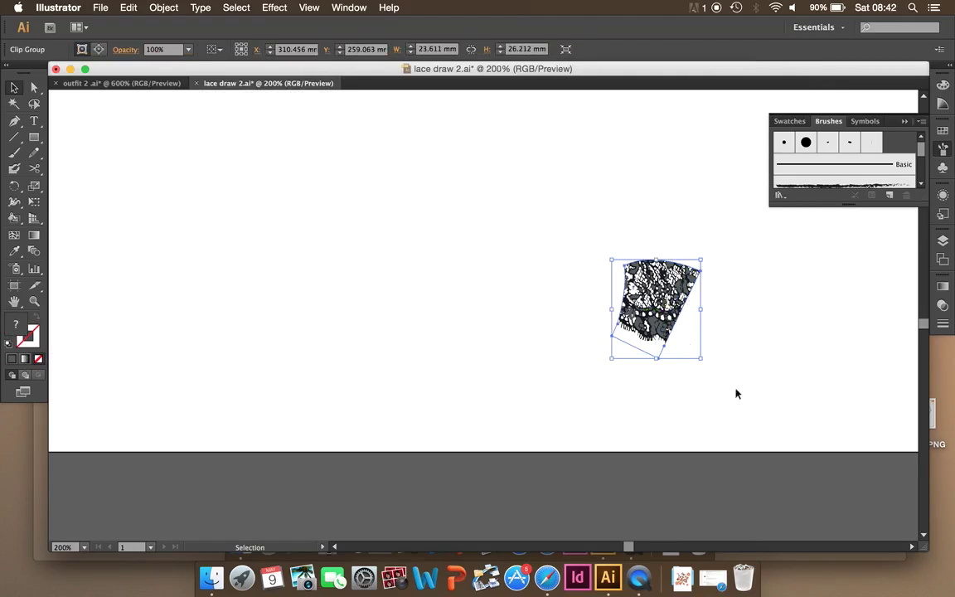
click(150, 83)
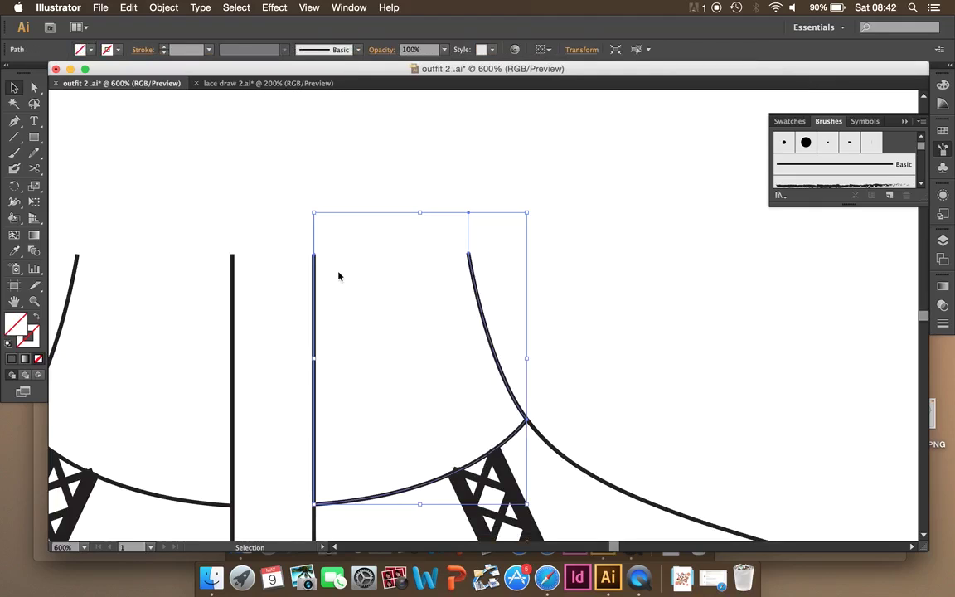
click(625, 321)
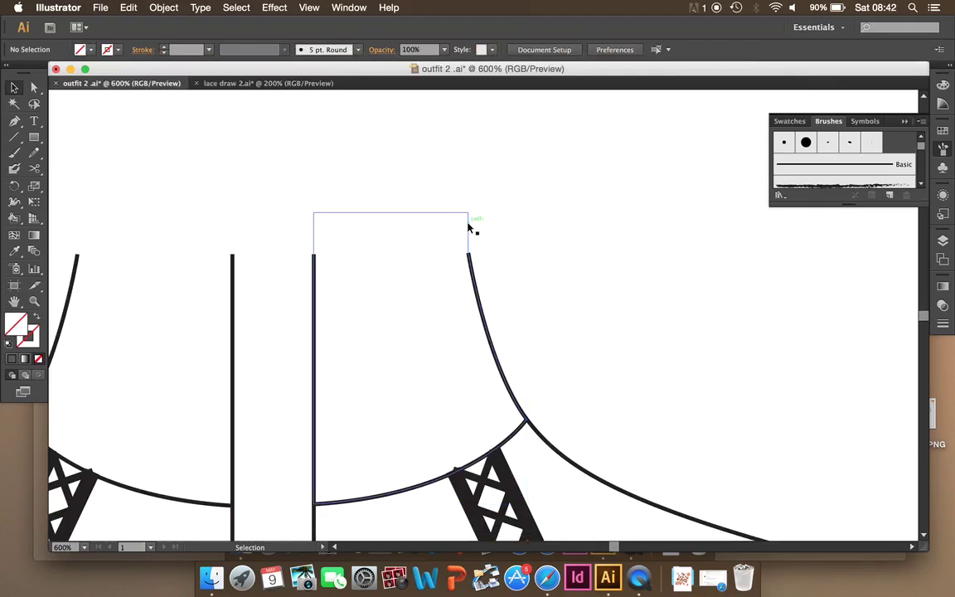
mouse_move(471, 226)
mouse_down()
mouse_move(790, 205)
mouse_move(728, 143)
mouse_up()
Move the pasted lace clip group up to the bodice neckline.
drag(326, 291, 530, 226)
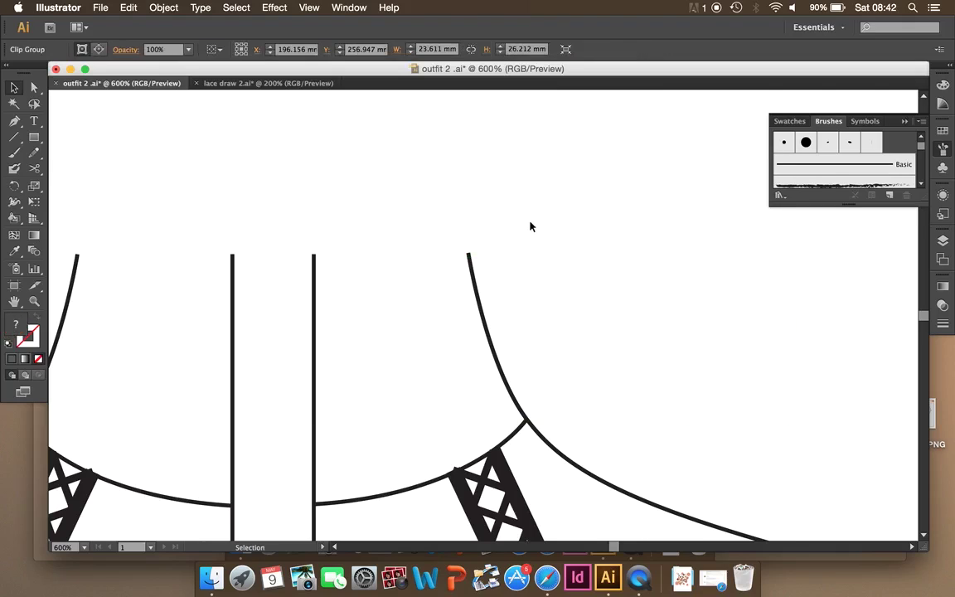
key(super+minus)
key(super+minus)
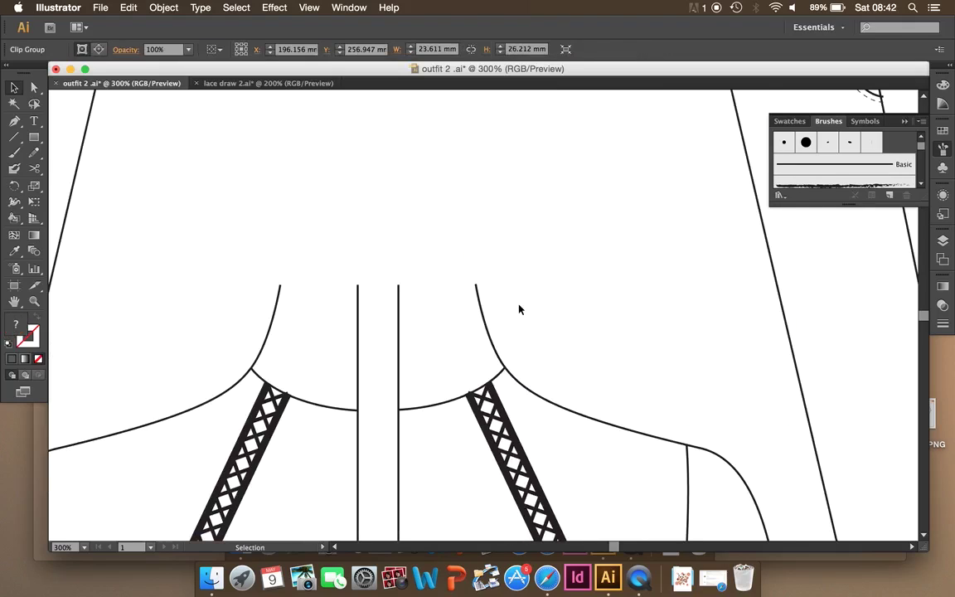
key(super+minus)
key(super+minus)
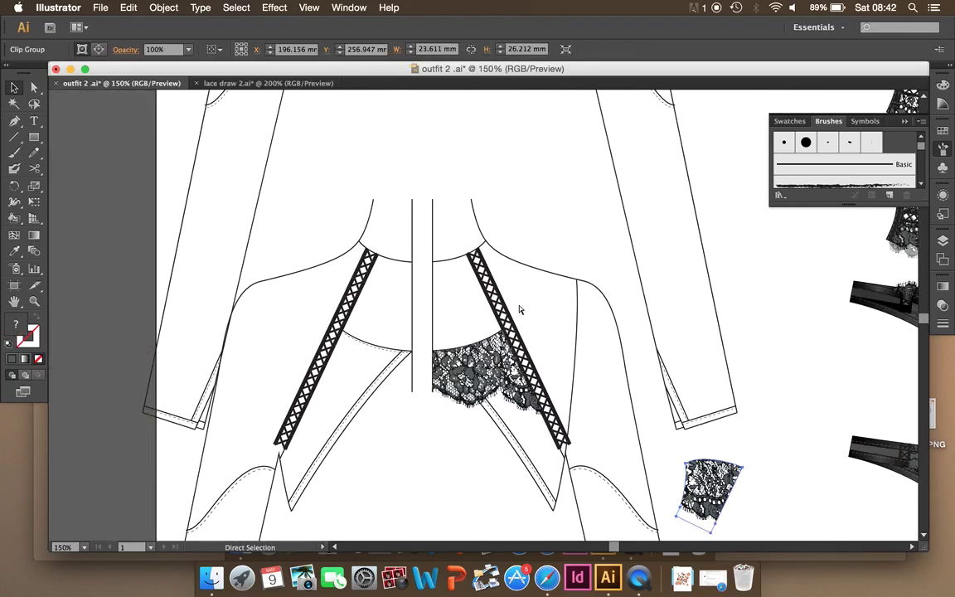
key(super+minus)
drag(634, 433, 433, 222)
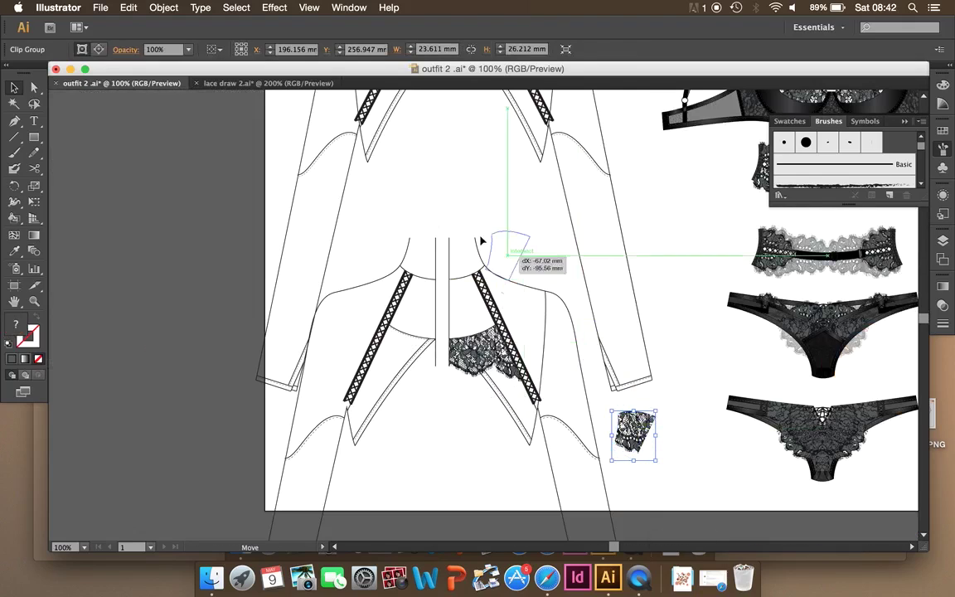
Rotate the lace to fit the right upper neck panel at 18.933 × 25.9 mm.
key(super+plus)
key(super+plus)
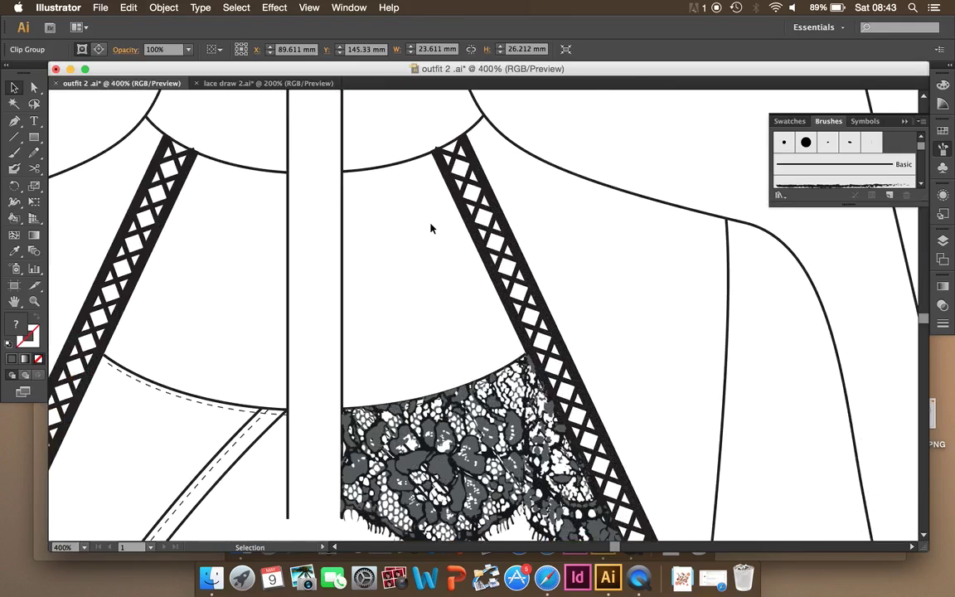
key(super+plus)
scroll(431, 228, up, 3)
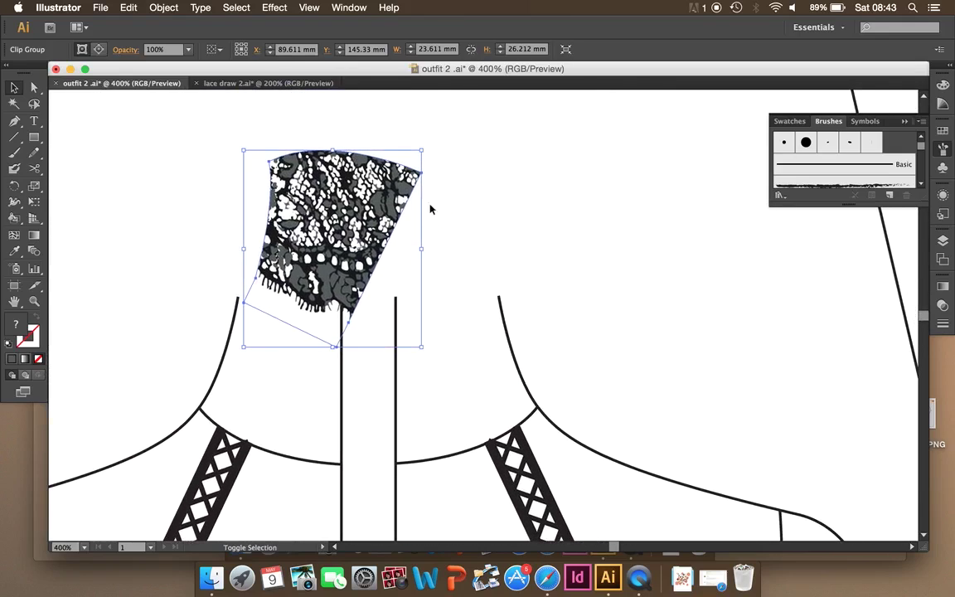
drag(428, 145, 398, 367)
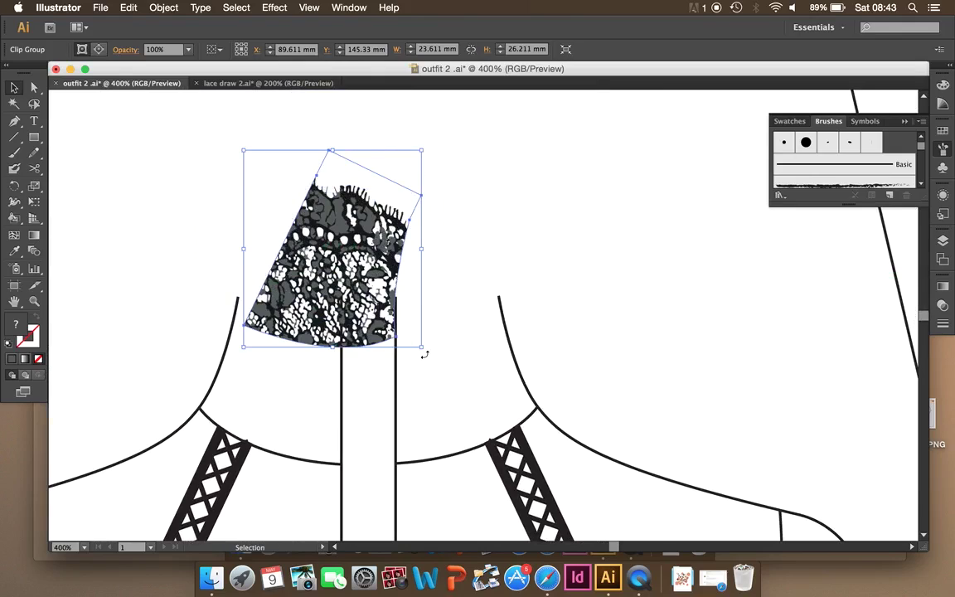
mouse_move(425, 354)
mouse_down()
mouse_move(446, 297)
mouse_move(388, 274)
mouse_move(457, 371)
mouse_up()
drag(531, 351, 531, 351)
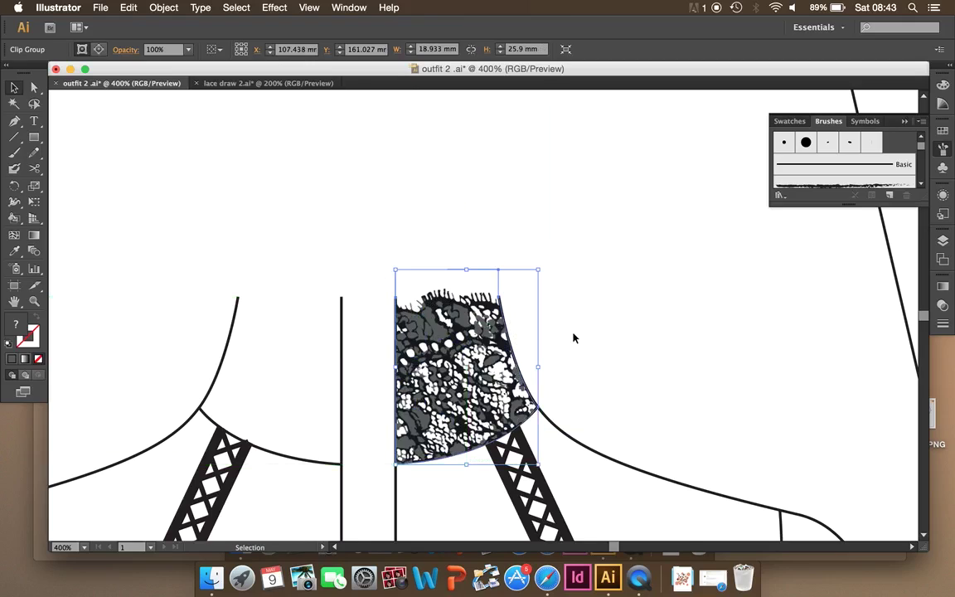
click(574, 338)
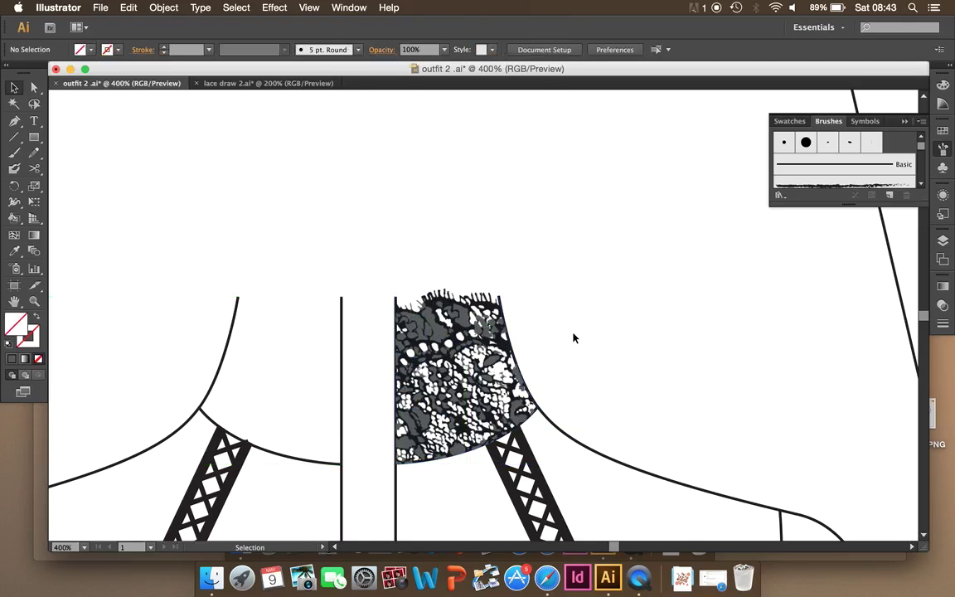
Shift the lace image slightly up inside the neck panel's clip group, then exit isolation.
double_click(472, 320)
click(471, 318)
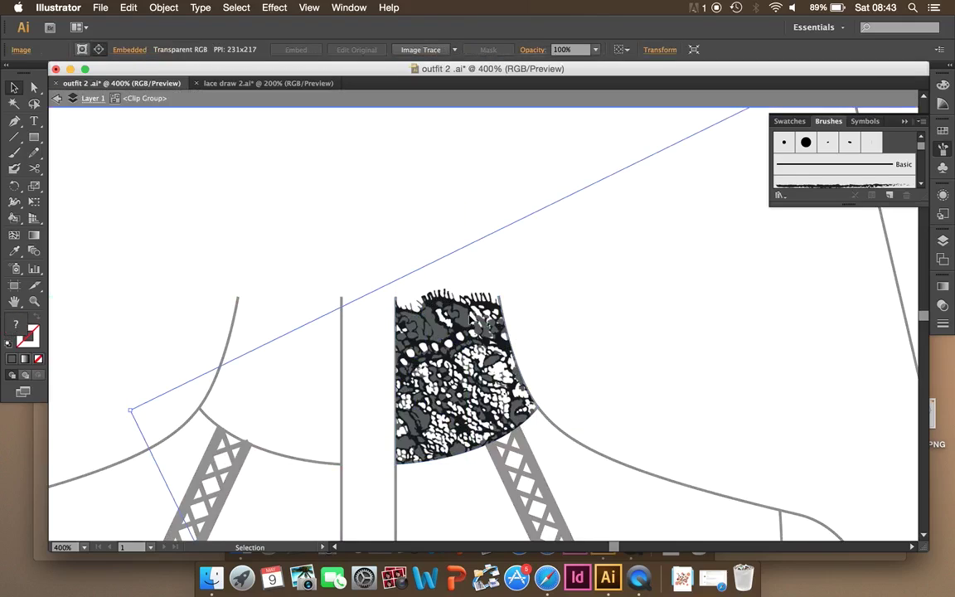
drag(471, 318, 469, 312)
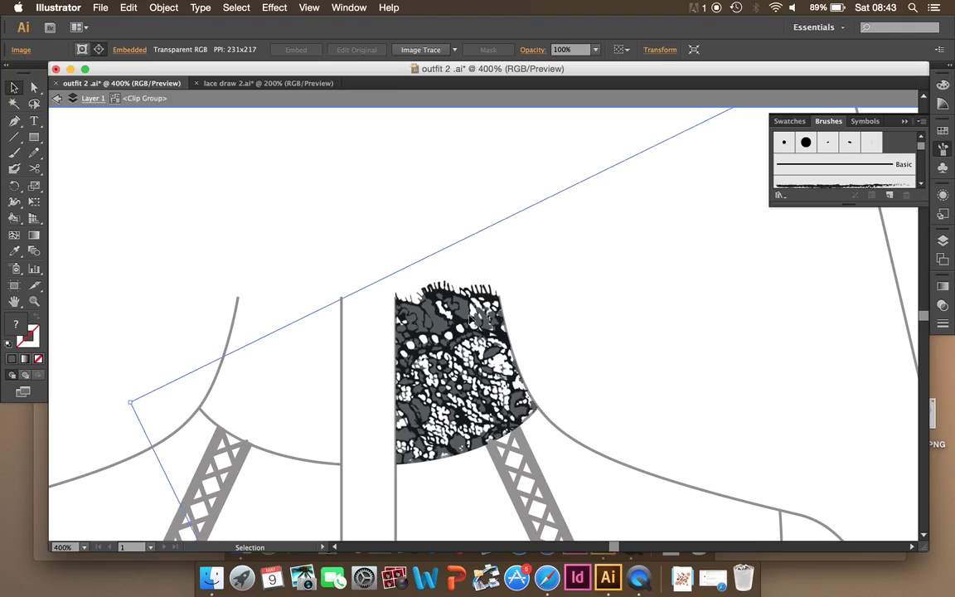
double_click(595, 319)
click(401, 153)
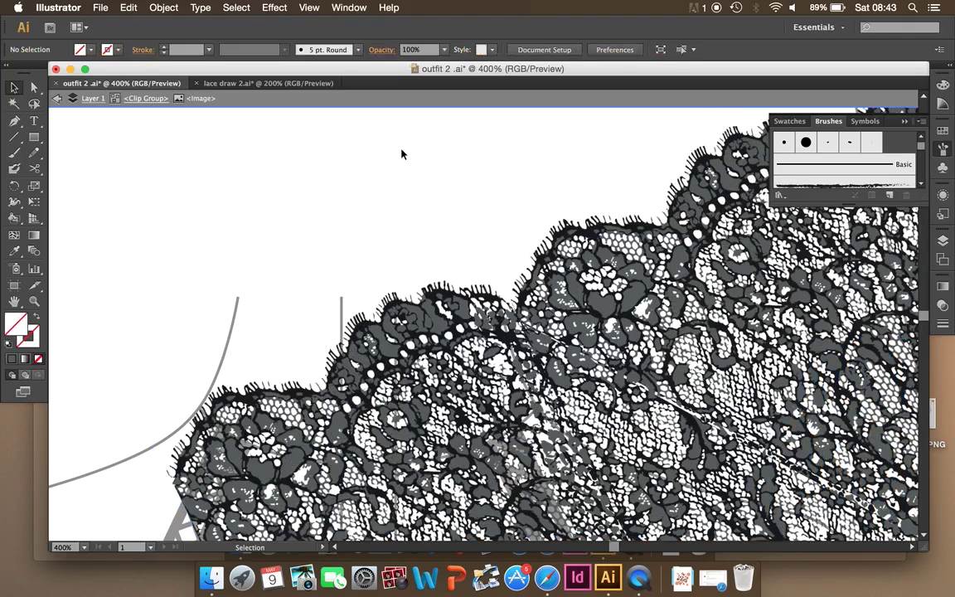
double_click(401, 153)
key(super+minus)
key(super+minus)
key(super+minus)
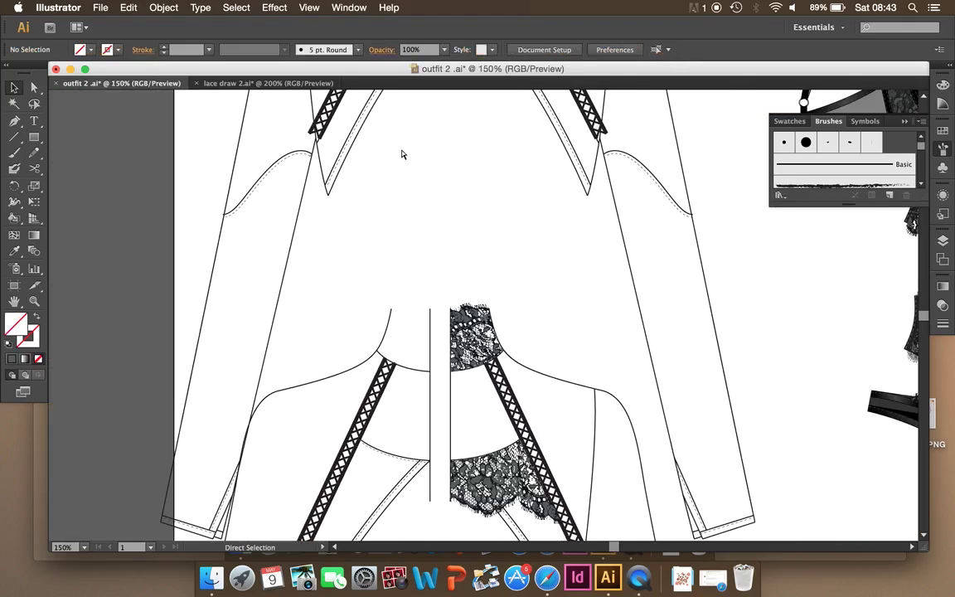
Reflect a vertical copy of the neck lace and place it in the left upper neck panel.
drag(464, 250, 463, 247)
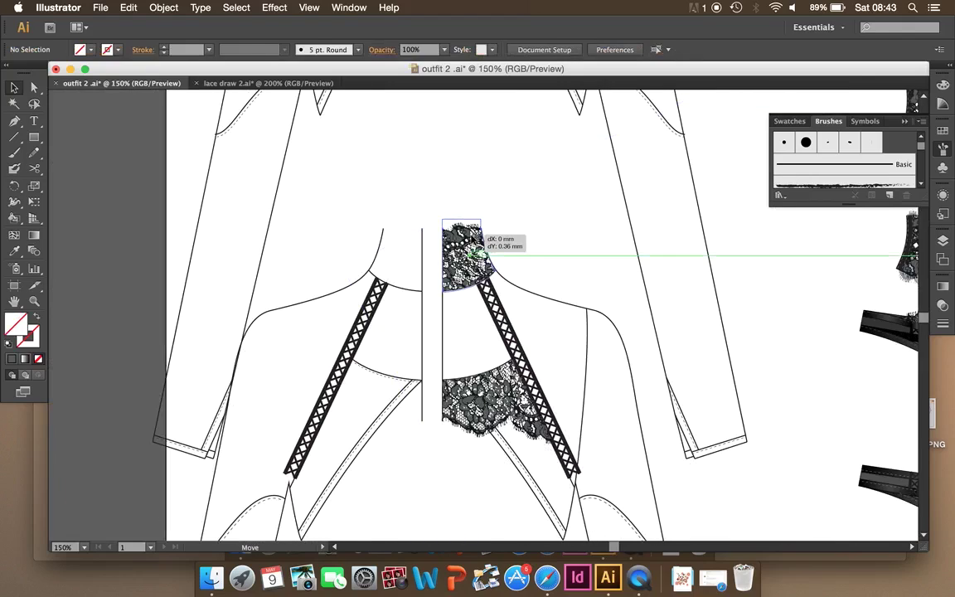
right_click(456, 249)
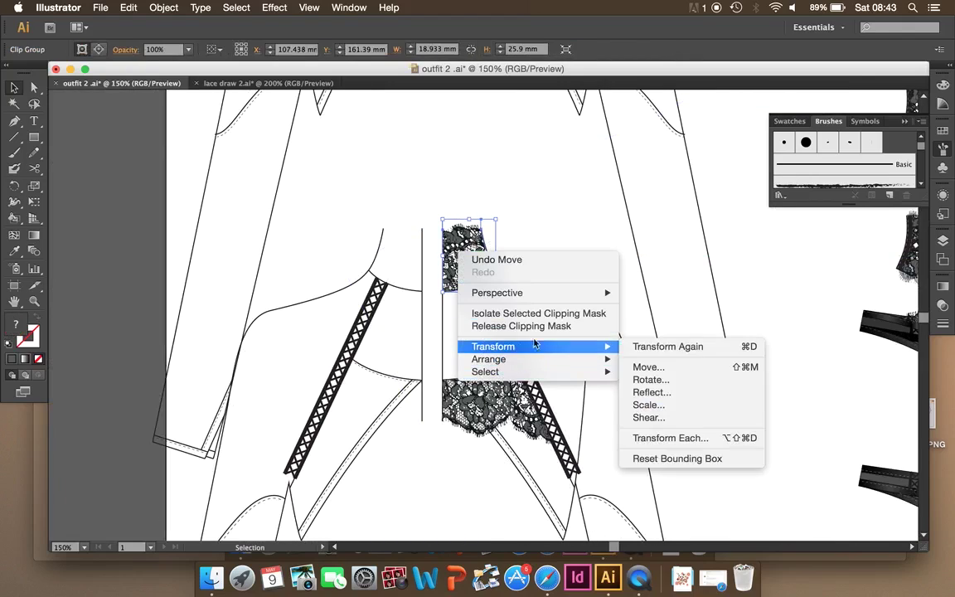
mouse_move(493, 347)
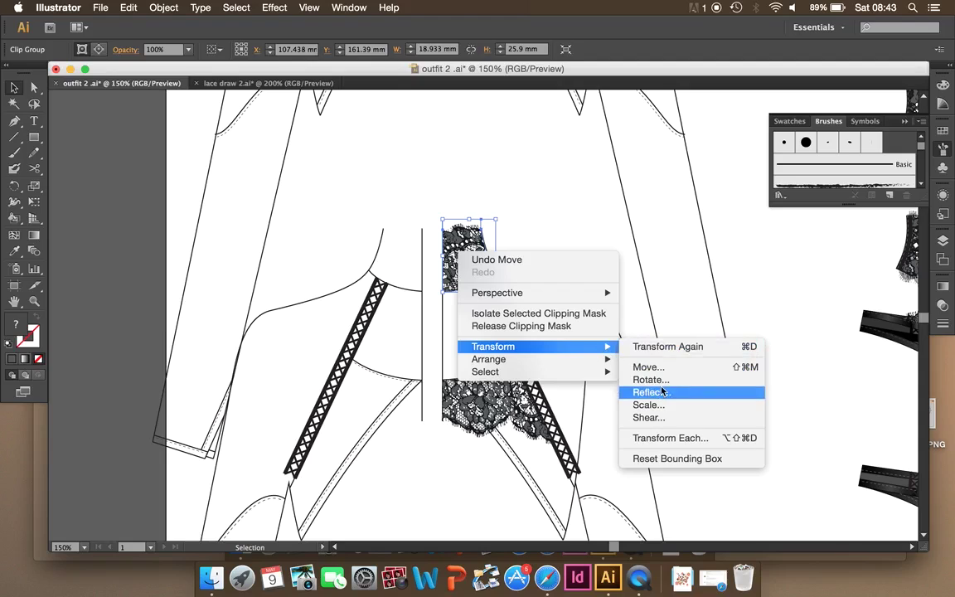
click(662, 390)
click(739, 250)
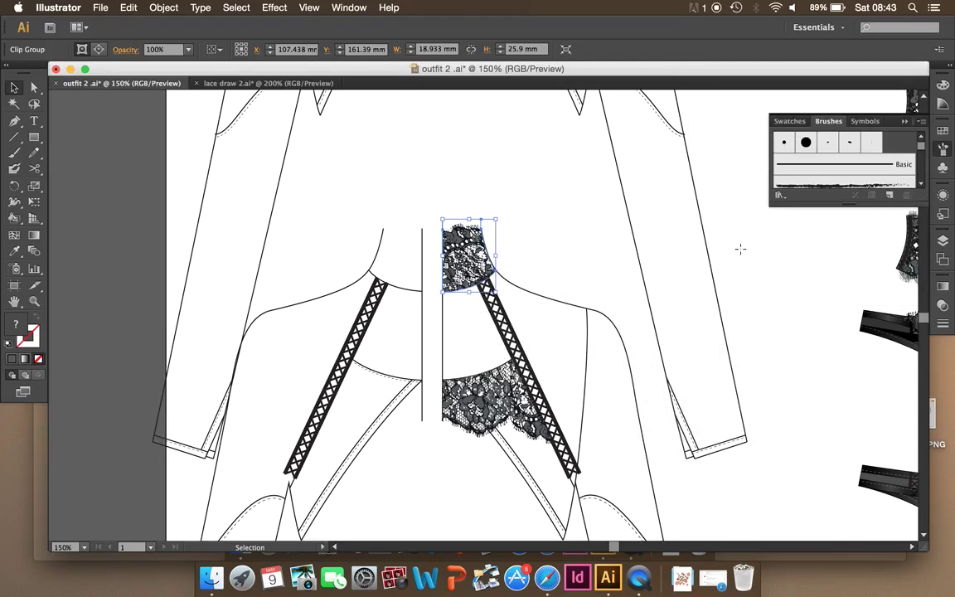
drag(473, 242, 613, 252)
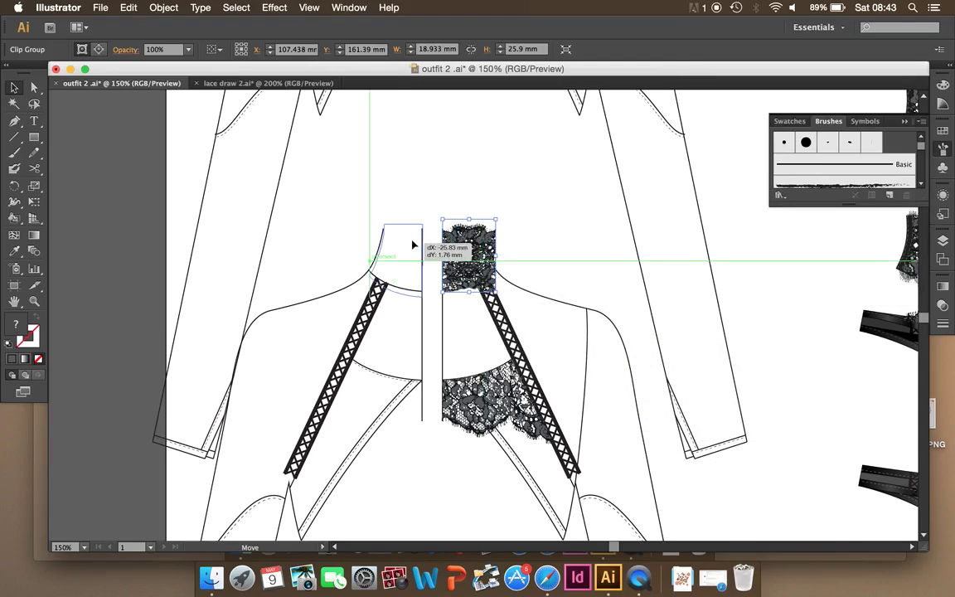
click(385, 448)
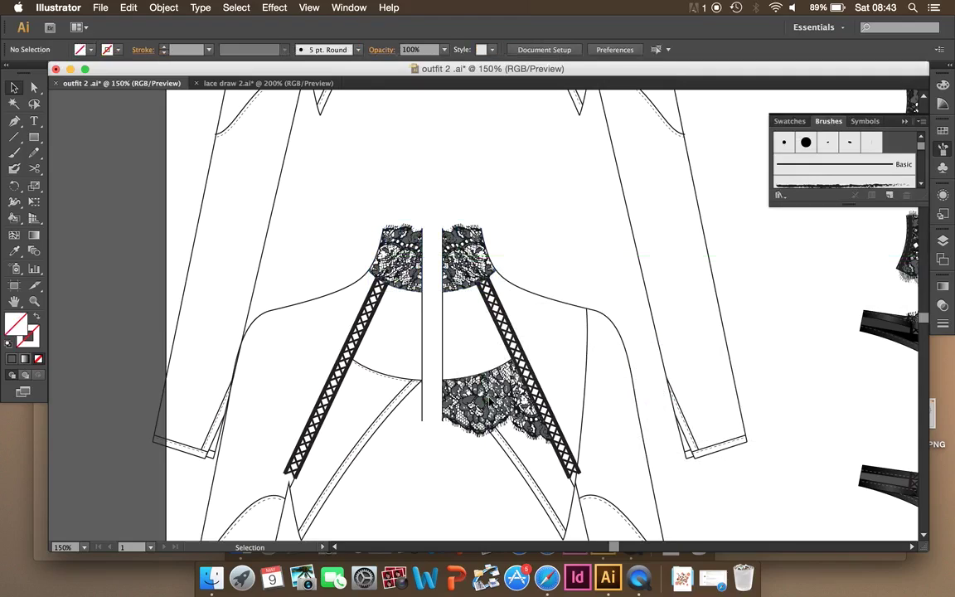
Reflect a copy of the lower bust lace and move it to the left side.
key(super+a)
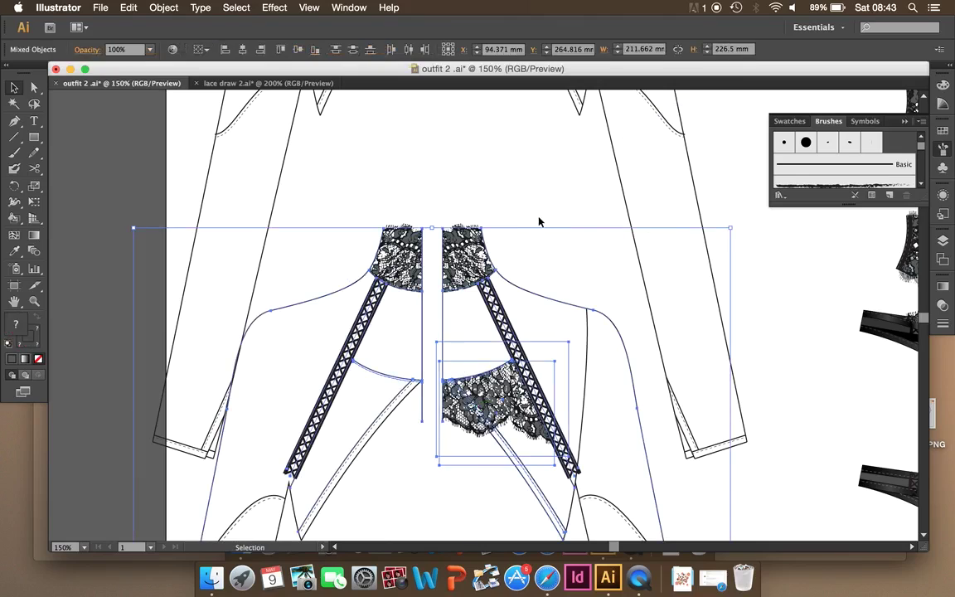
click(538, 222)
click(464, 400)
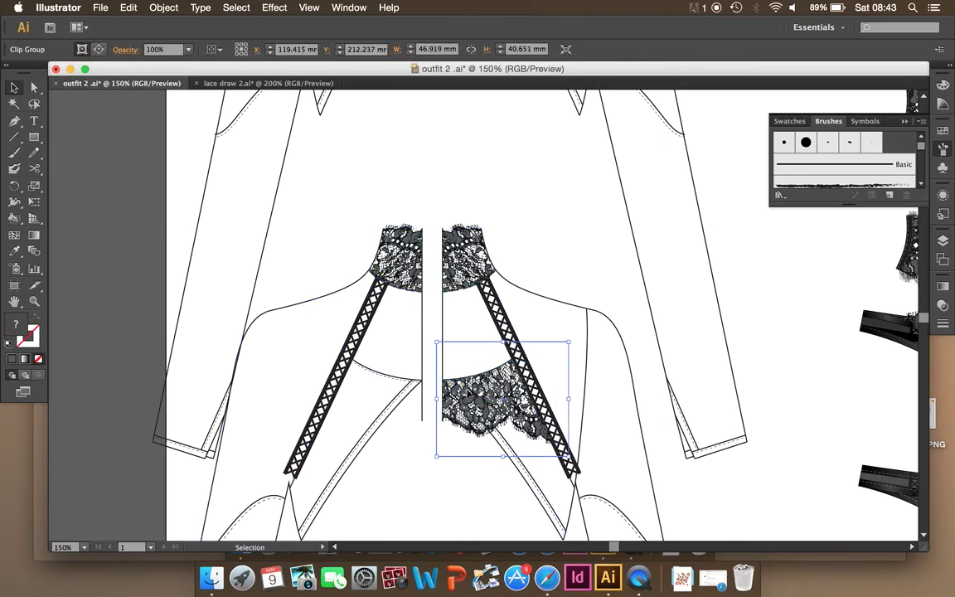
right_click(476, 392)
mouse_move(511, 486)
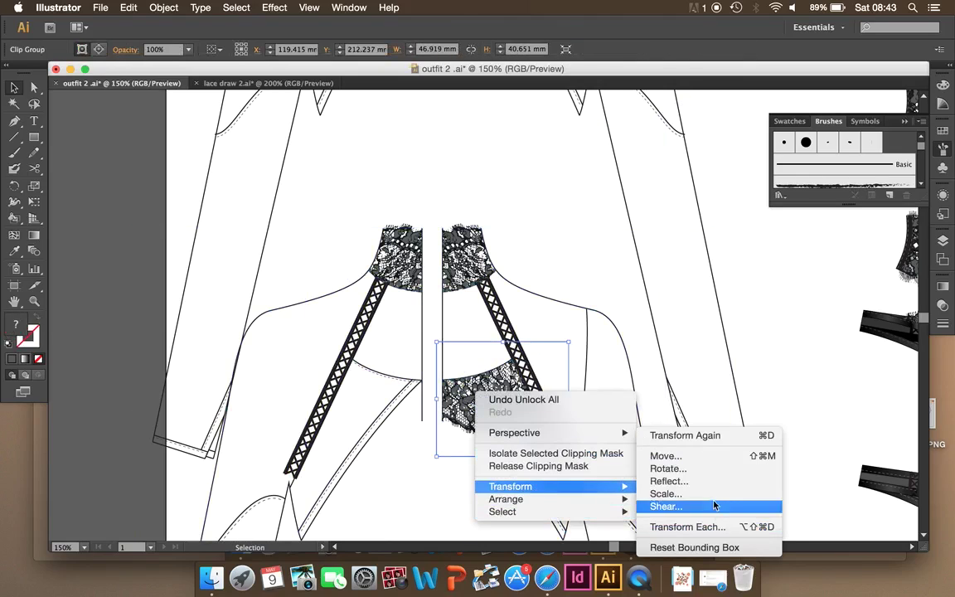
click(705, 481)
click(736, 250)
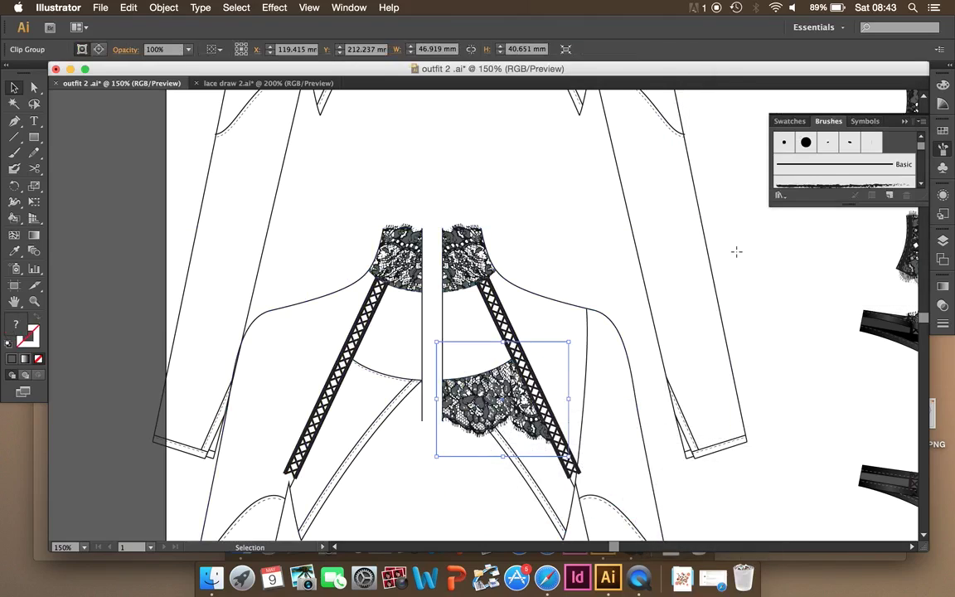
drag(553, 383, 407, 385)
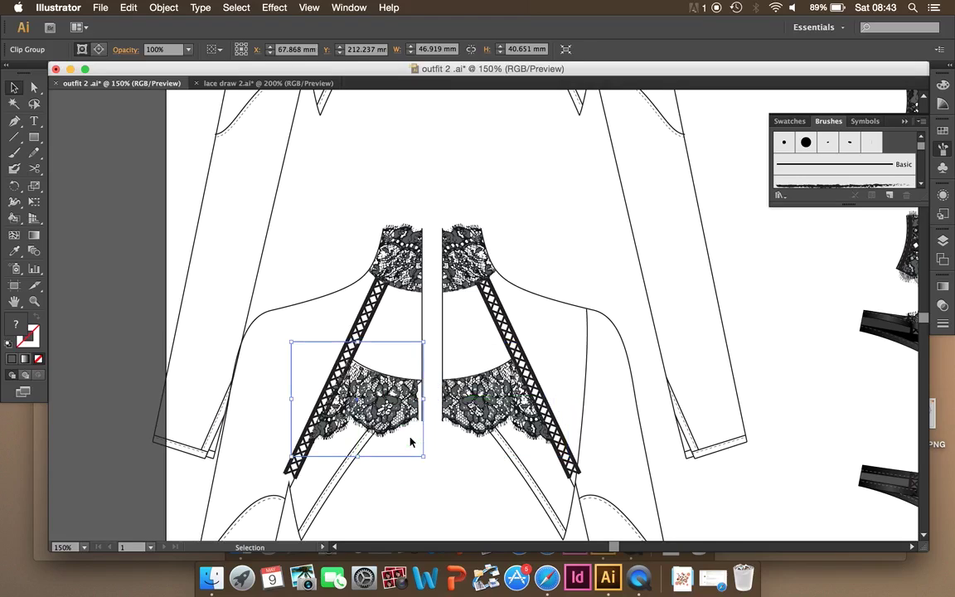
Nudge the left bust lace right twice and send it to back behind the strap.
key(Right)
key(Right)
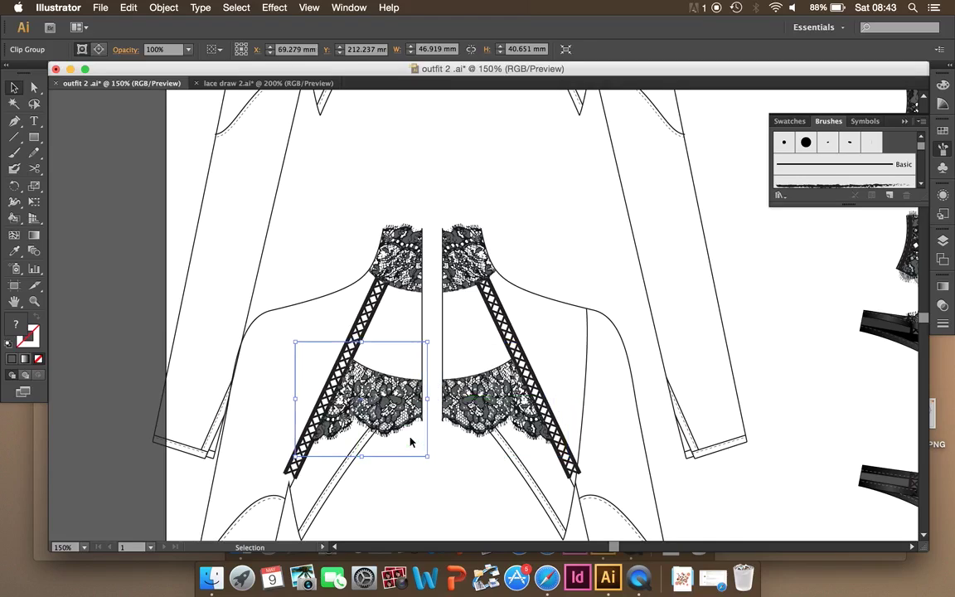
key(Right)
right_click(425, 392)
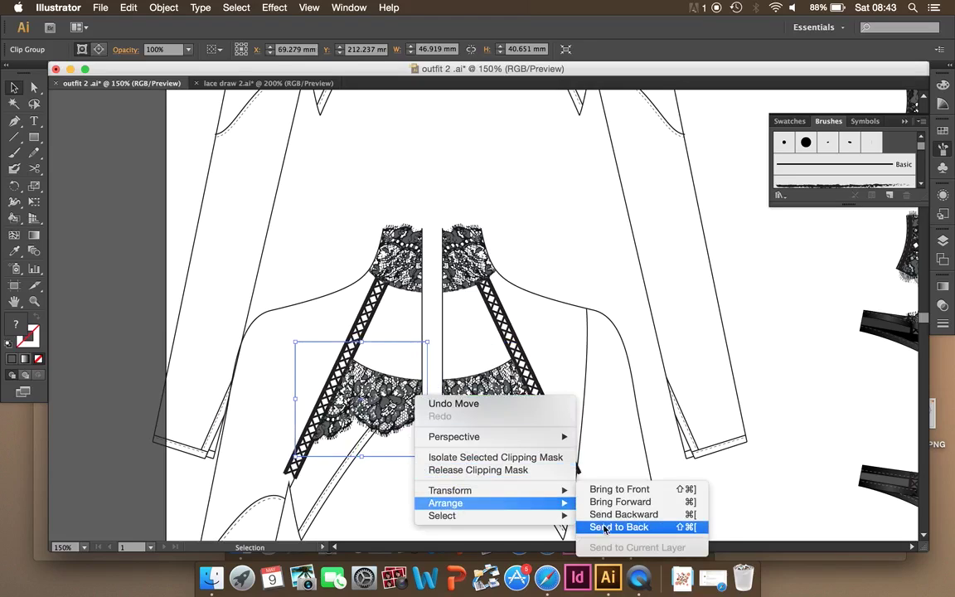
click(614, 524)
click(477, 478)
scroll(477, 477, down, 1)
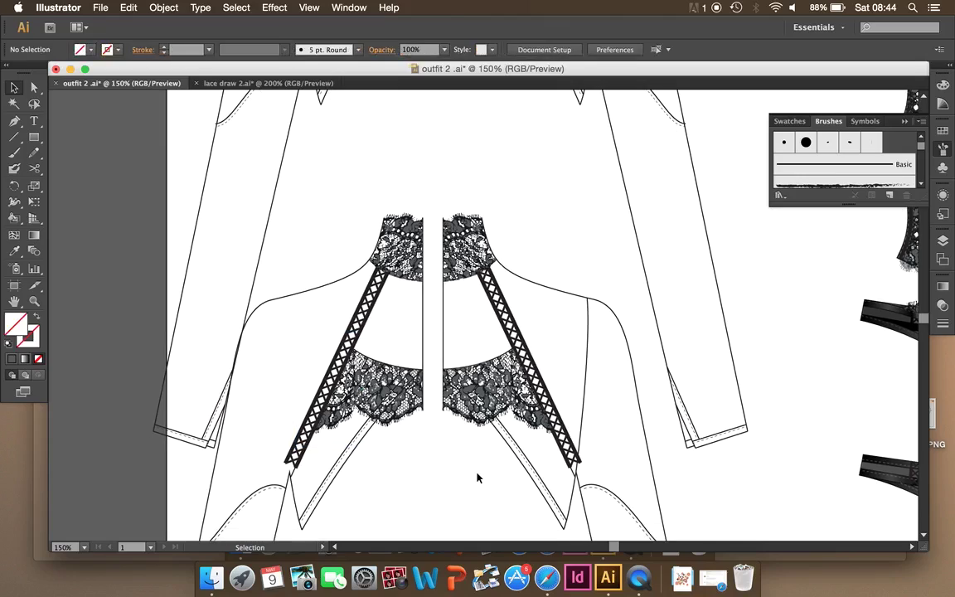